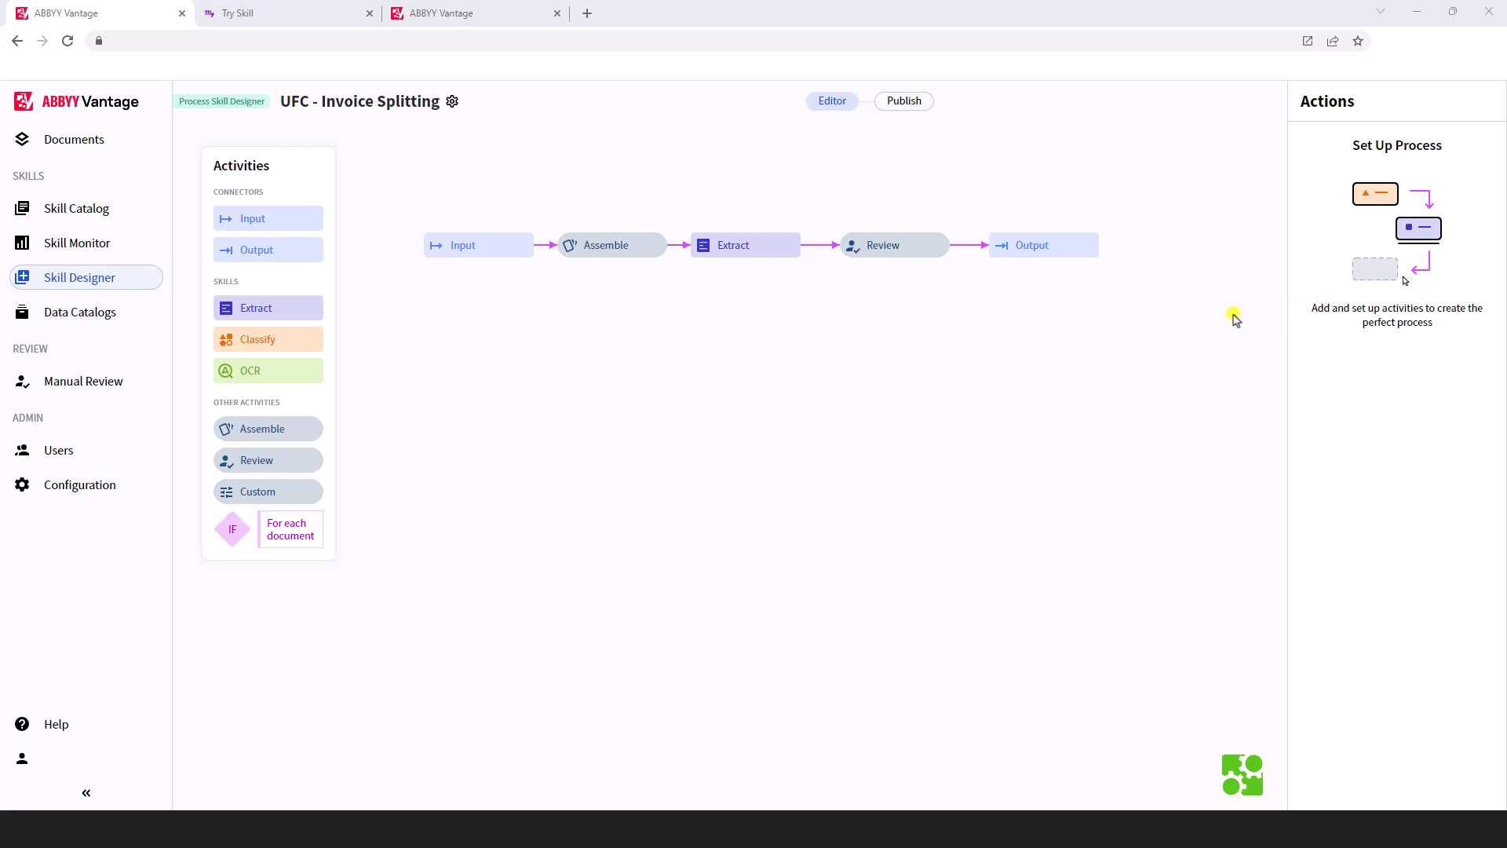
Scroll Invoices combined.pdf to page 4 (invoice 54321, Custom Kitchens of Bayshore) and select its invoice number
key("alt+Tab")
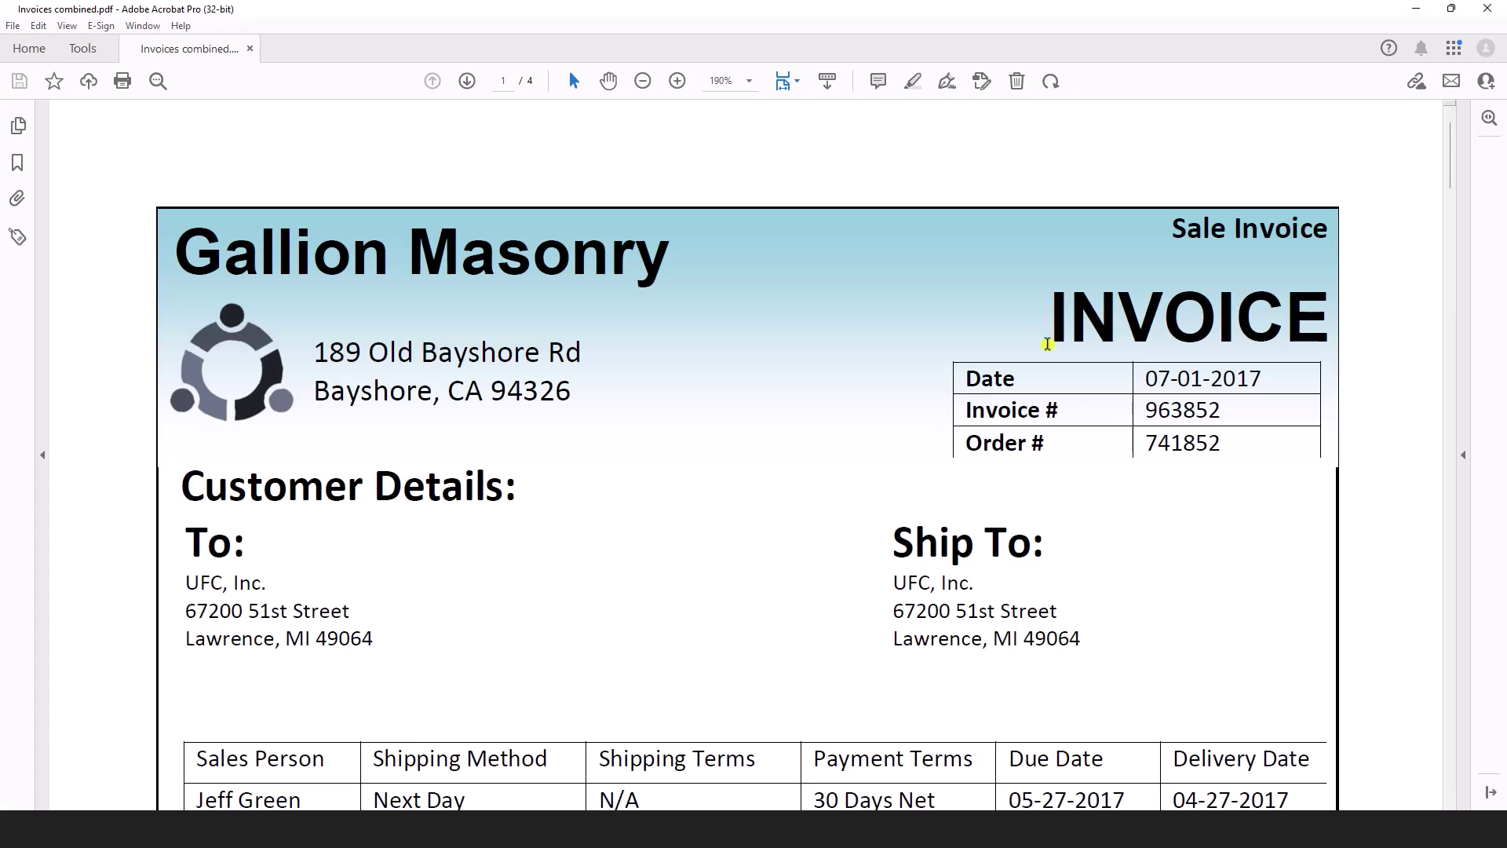
key("ctrl+minus")
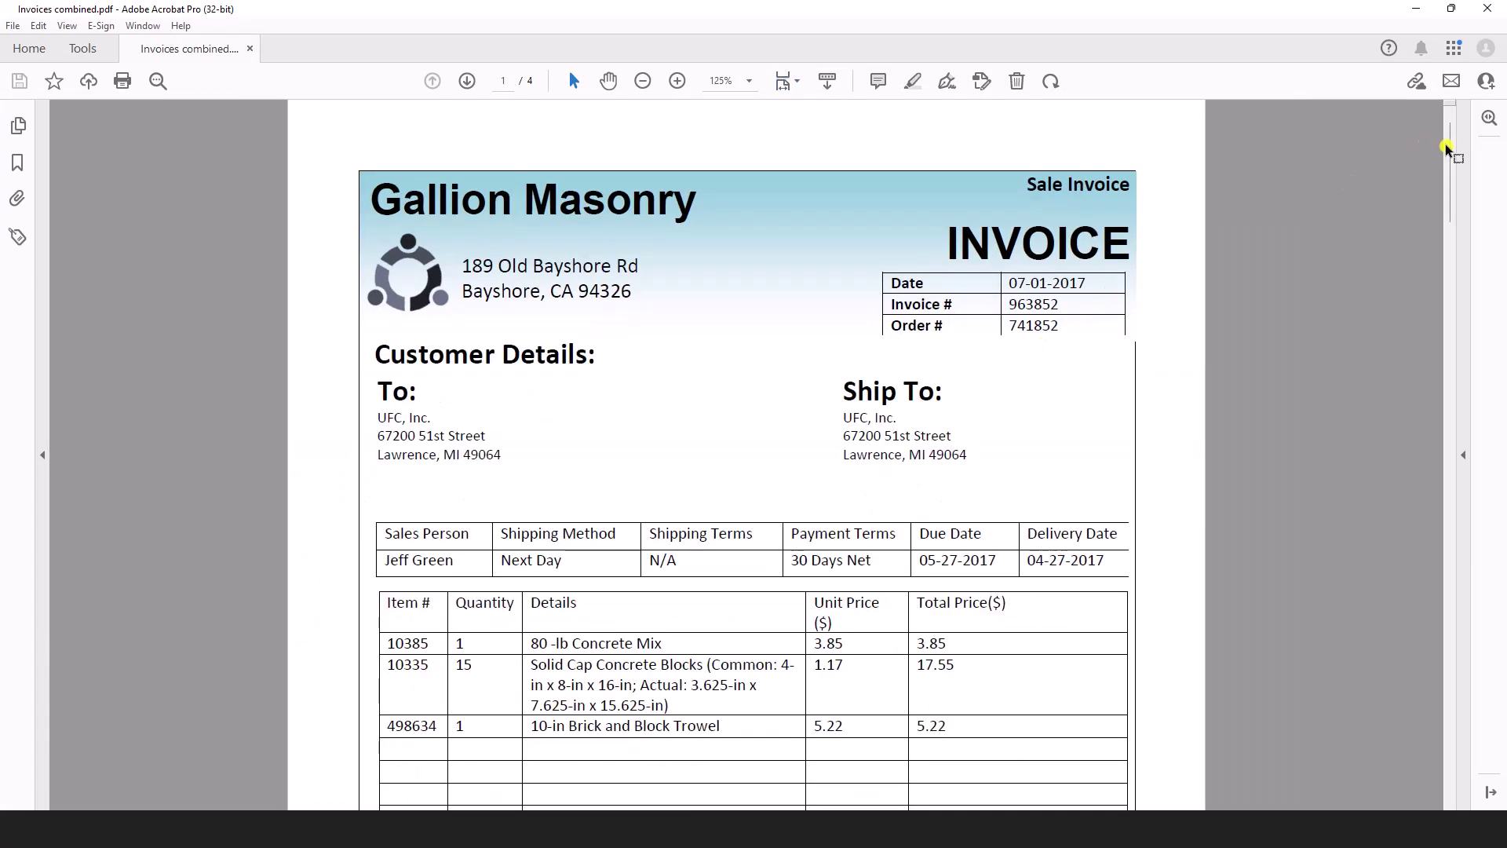
scroll(1450, 161, "down", 1)
left_click_drag(1450, 160, 1426, 665)
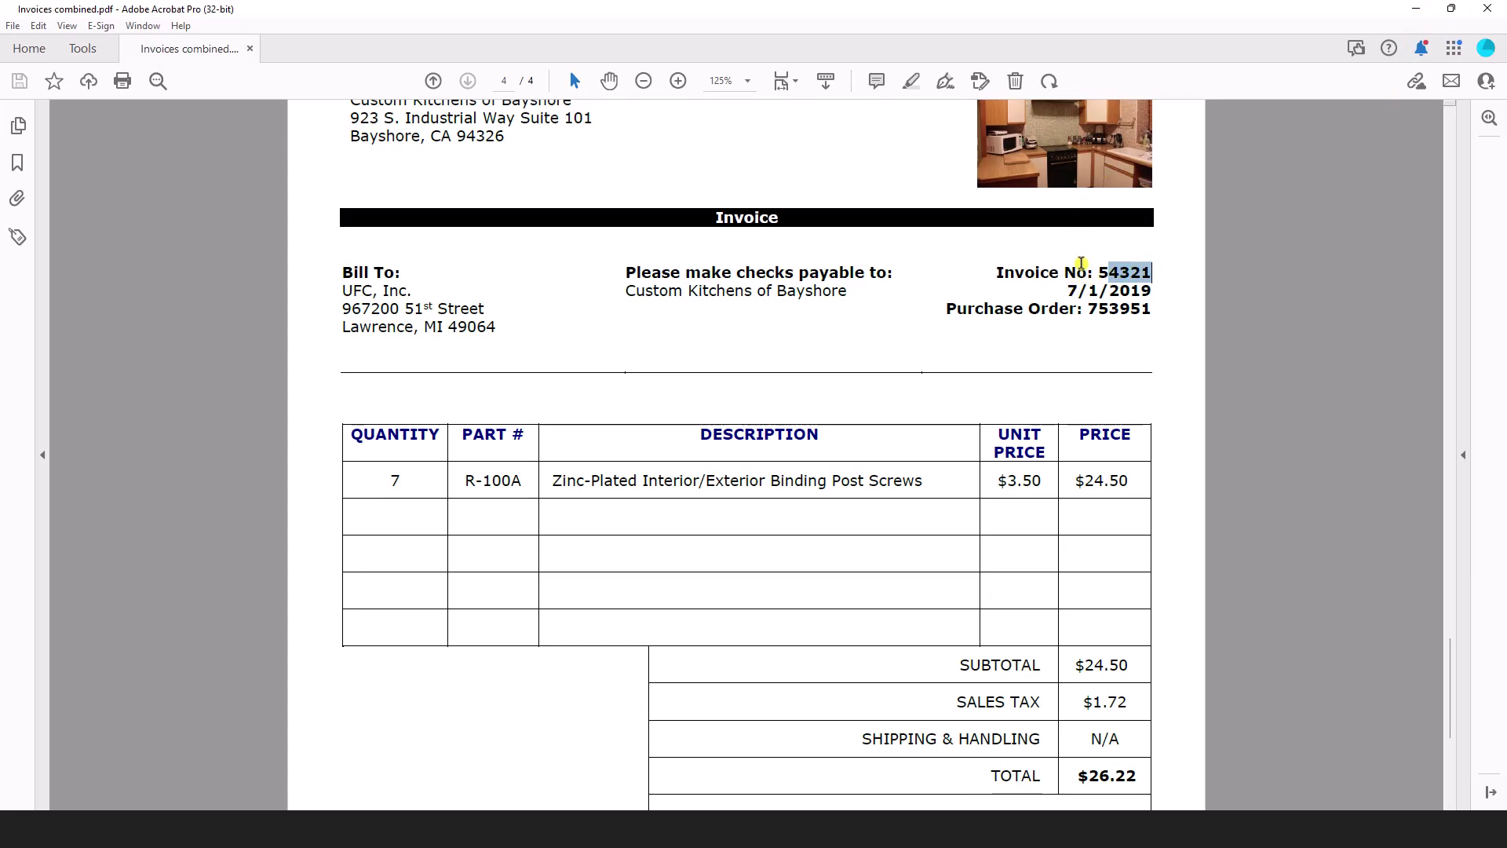
left_click_drag(1154, 273, 997, 273)
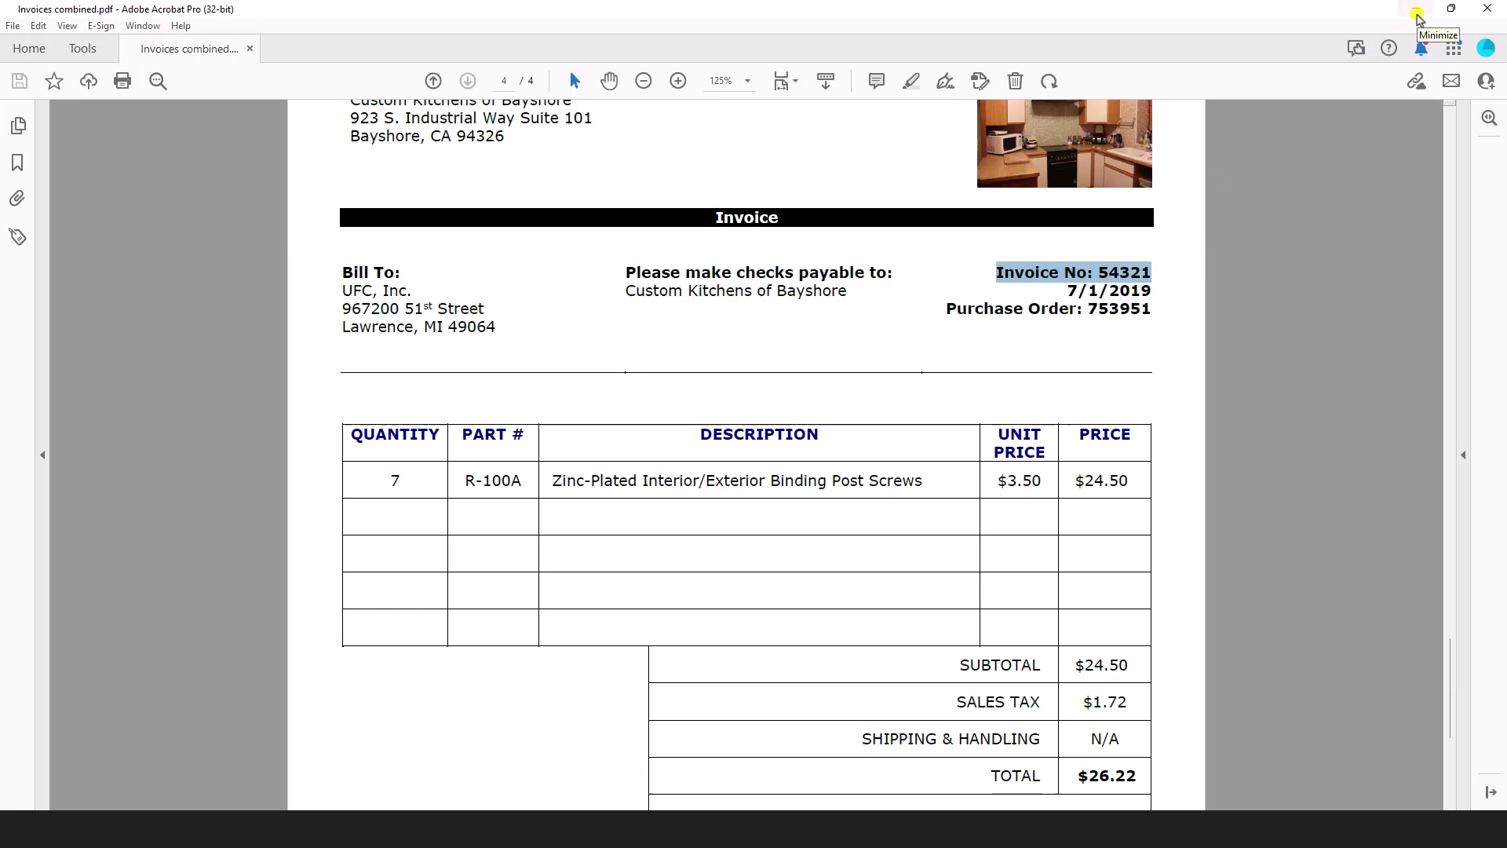
Minimize Acrobat and inspect the Assemble and Extract activity settings in the process flow
left_click(1418, 15)
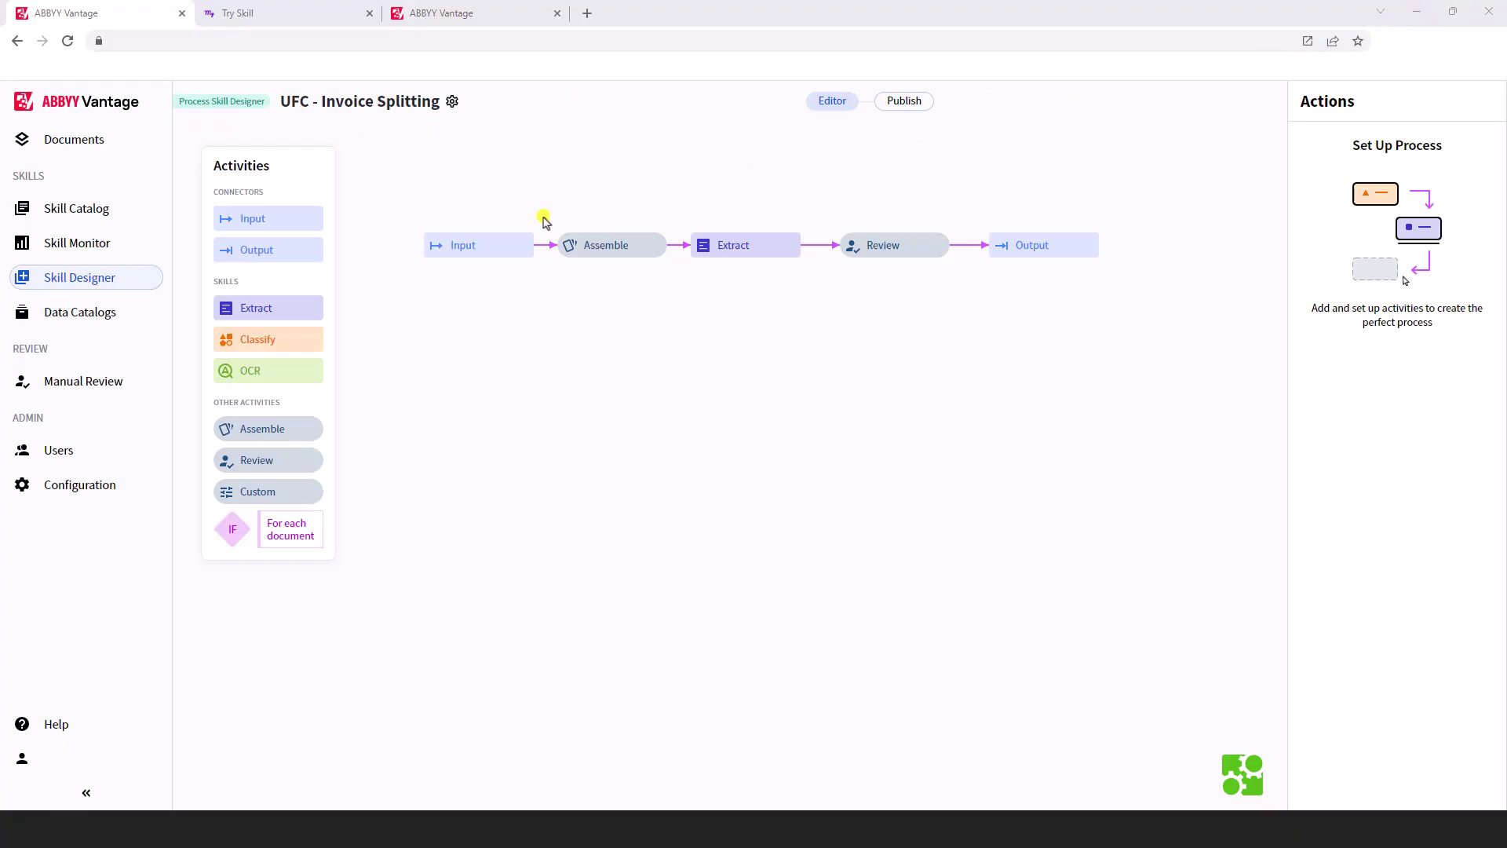
left_click_drag(555, 209, 449, 158)
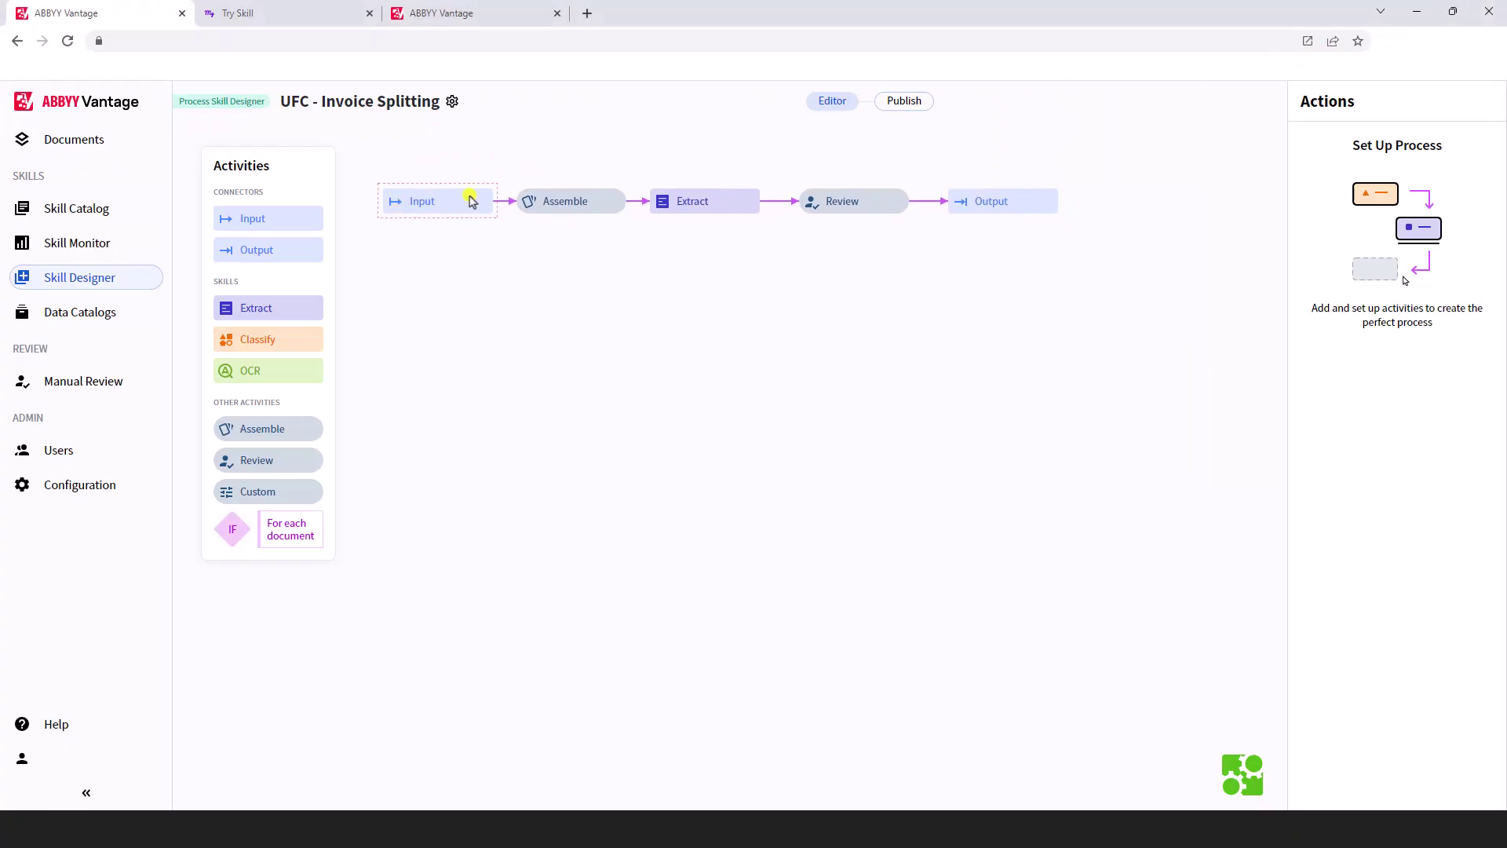
left_click(565, 204)
left_click(695, 214)
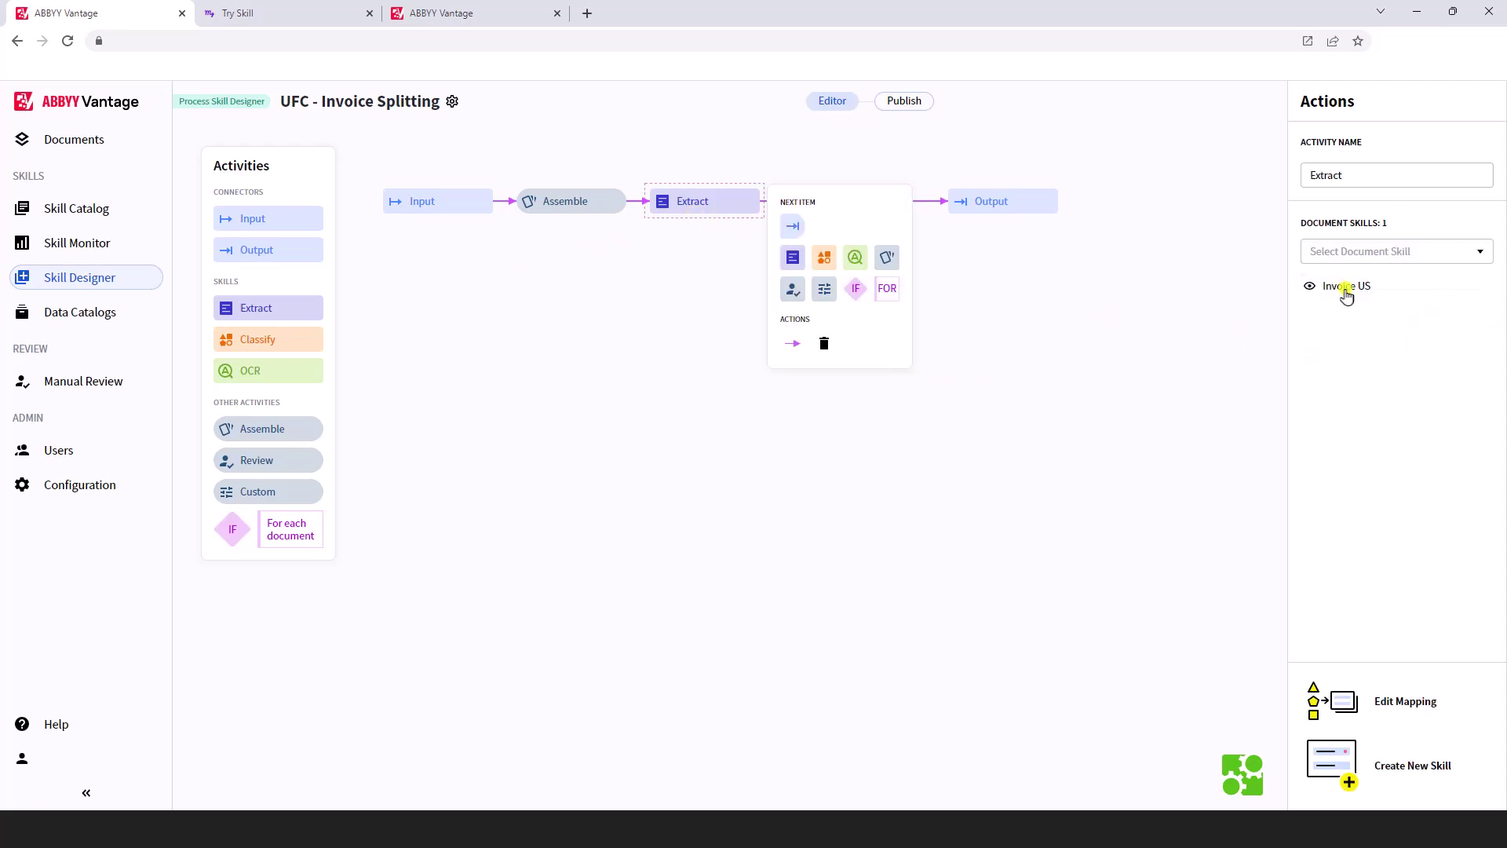
left_click(574, 215)
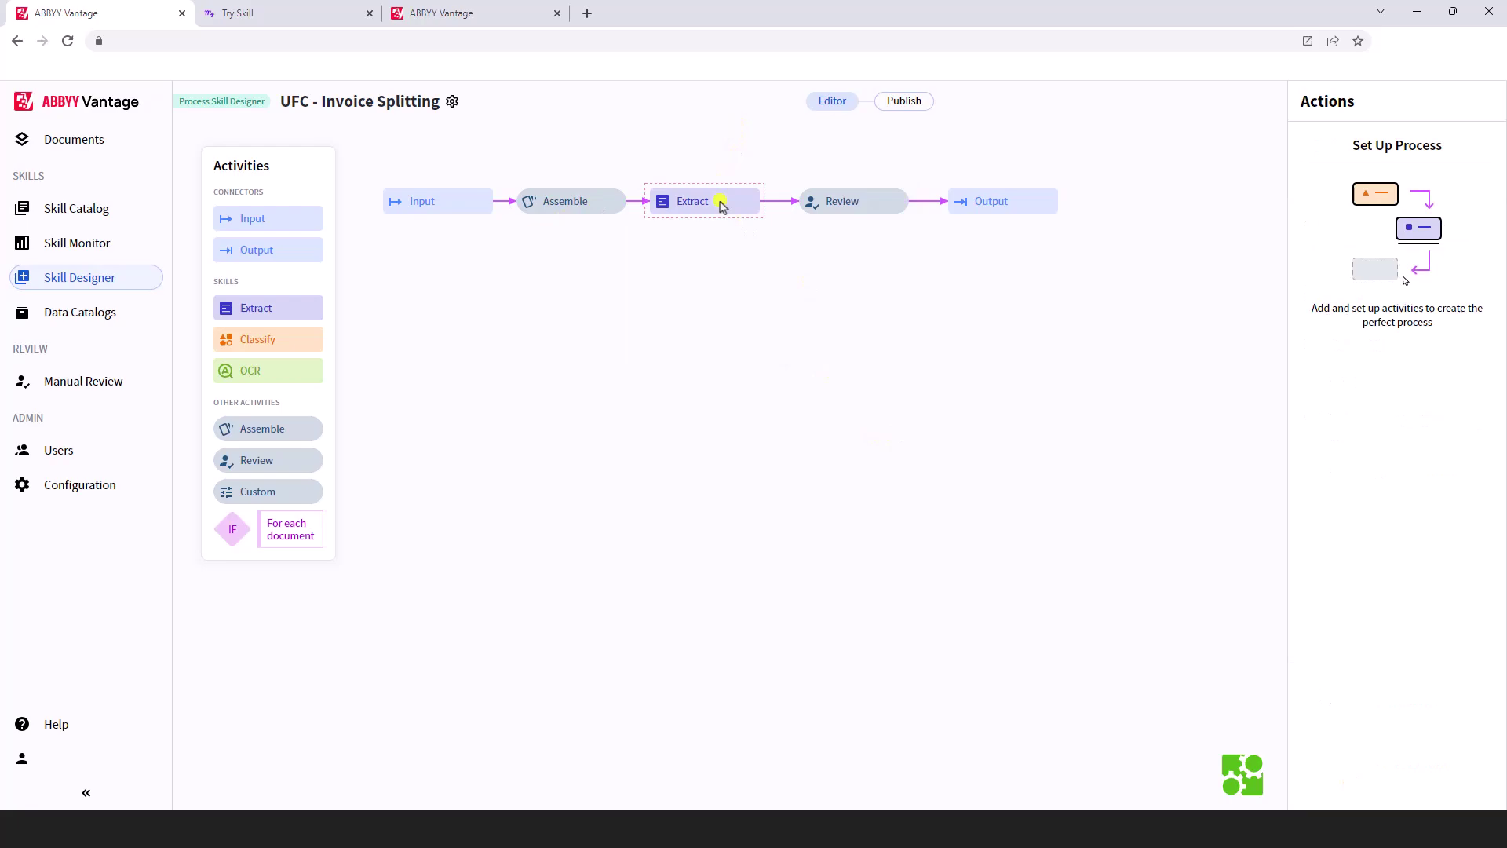
Review the Extract and Review activity settings, then go to the Try Skill page holding the uploaded PDF
left_click(720, 204)
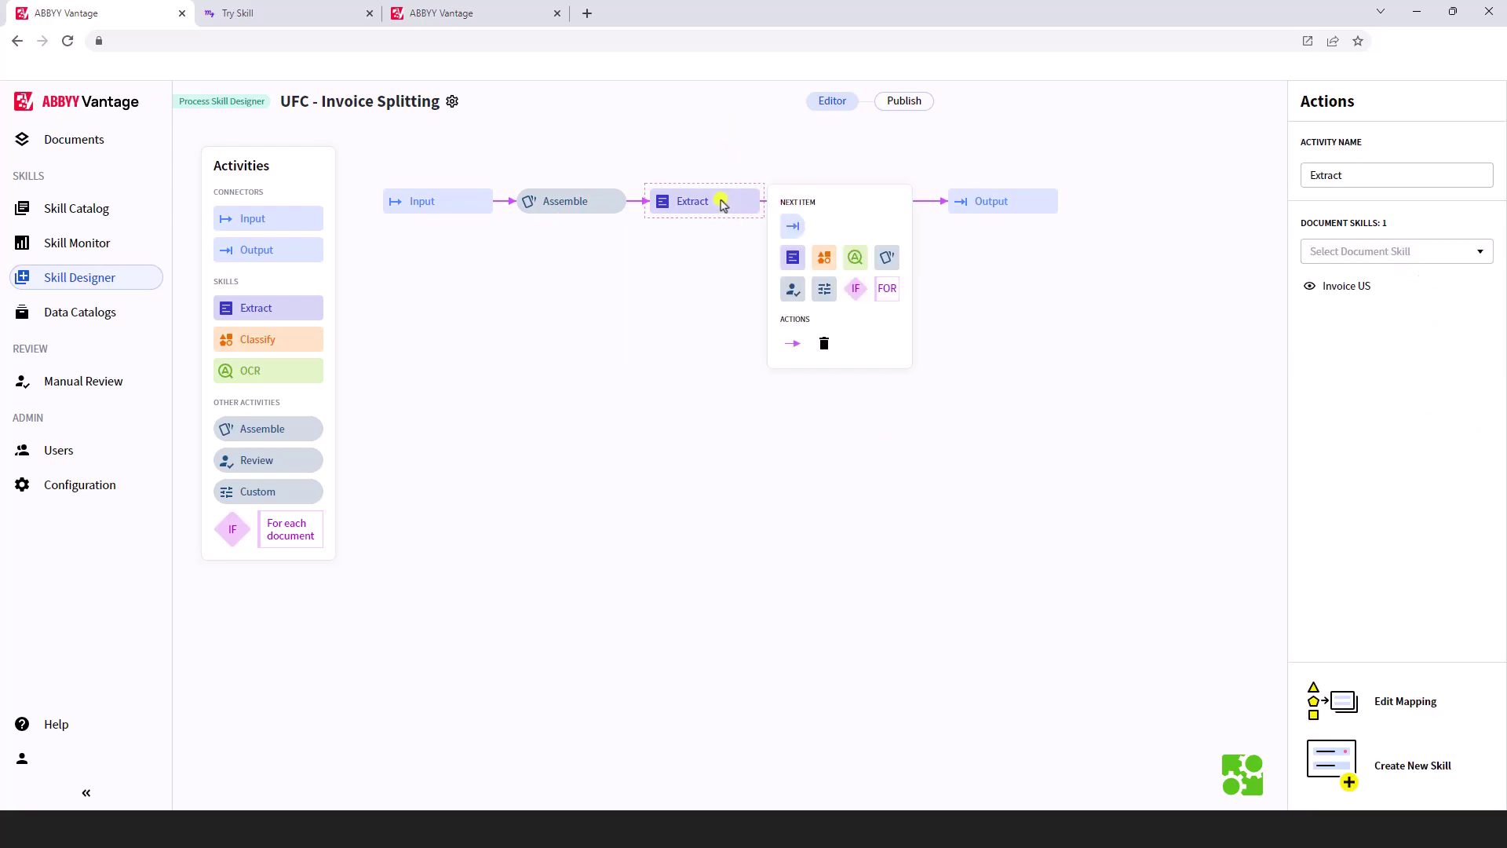
left_click(758, 170)
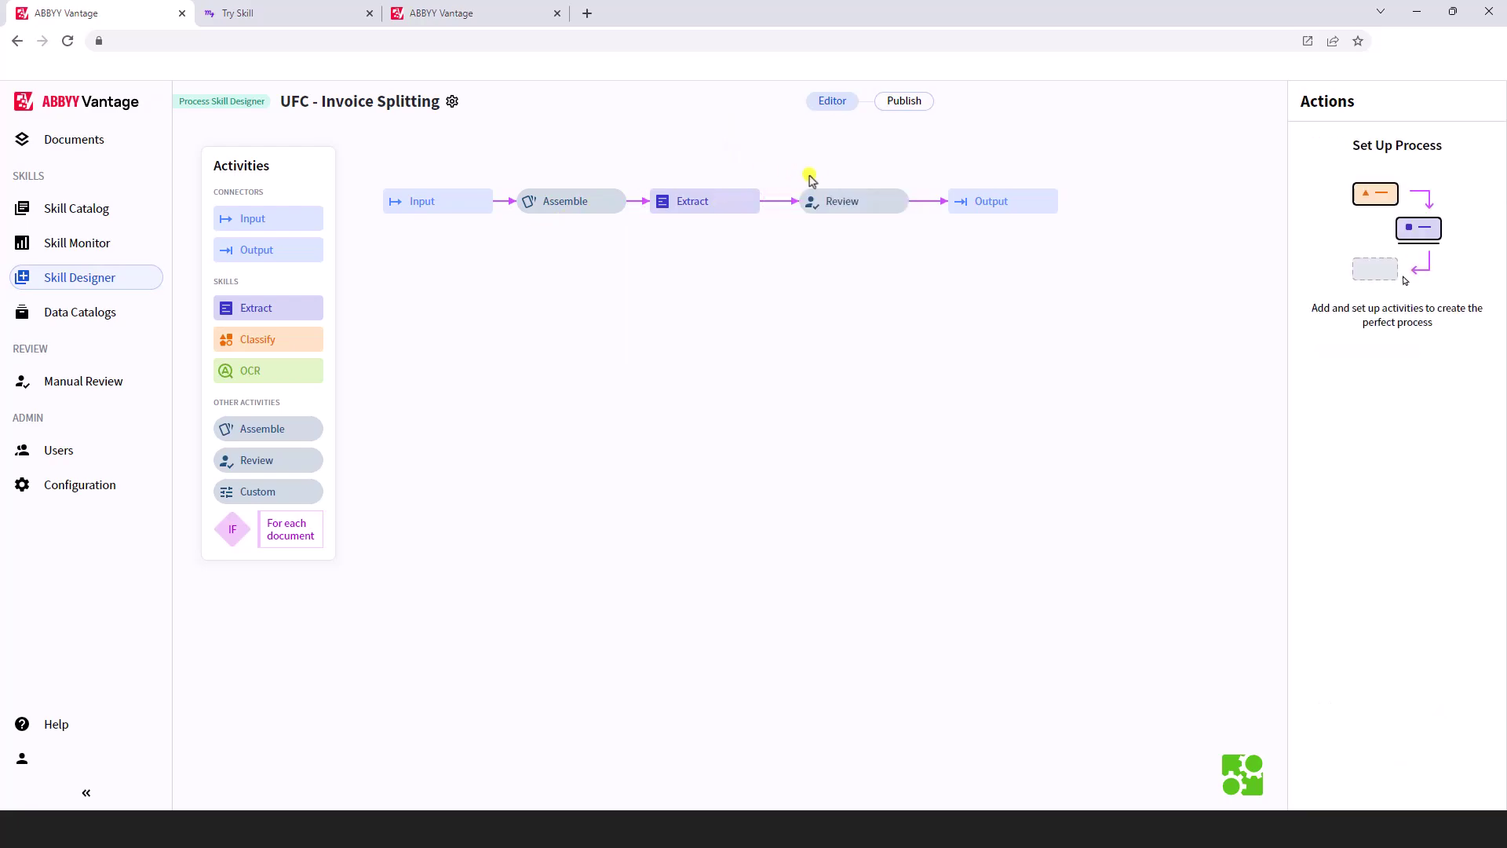
left_click(843, 208)
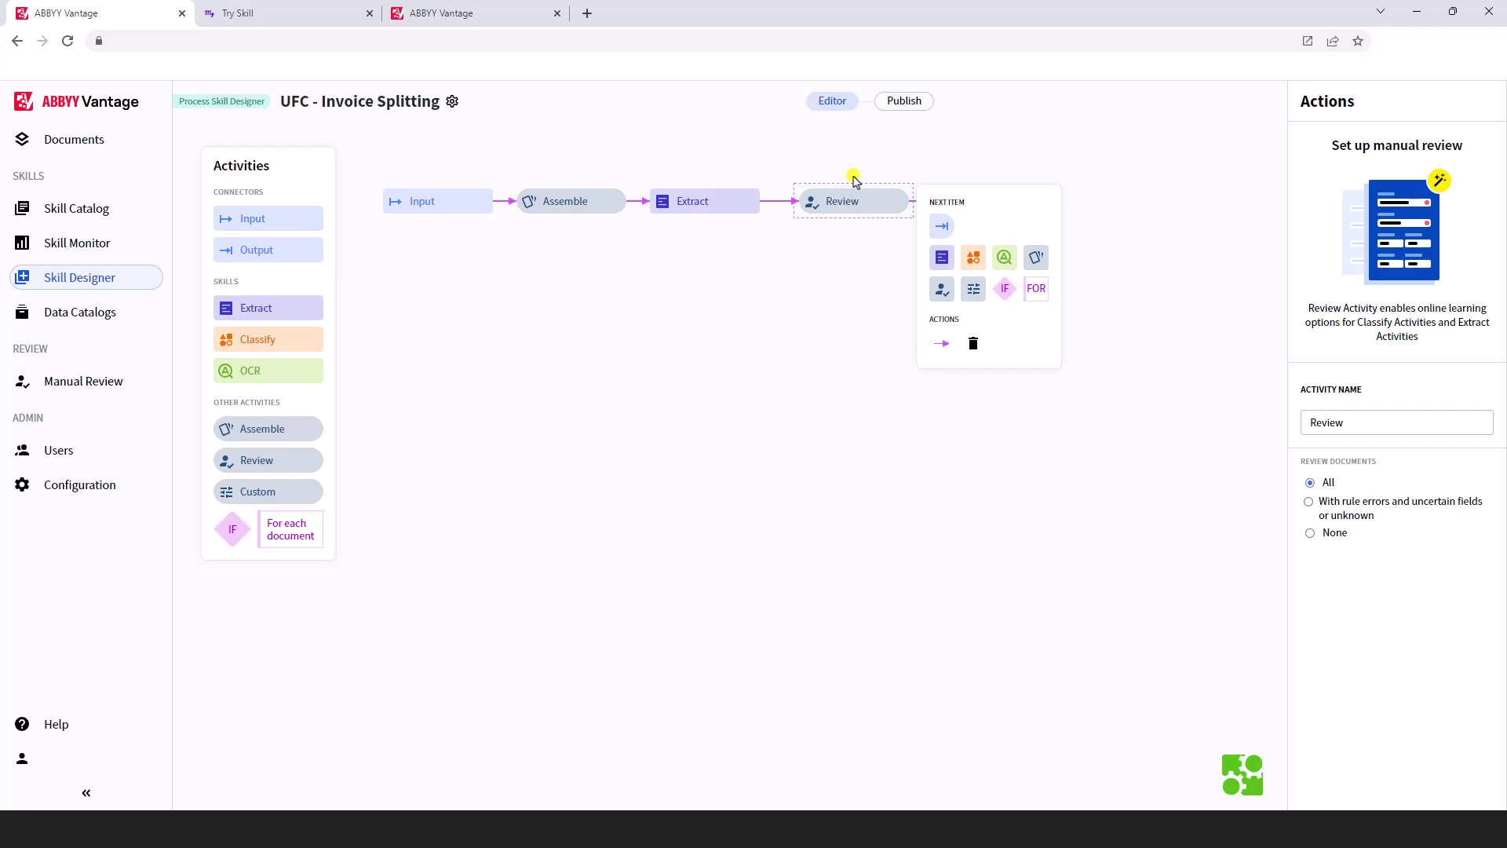
left_click(854, 179)
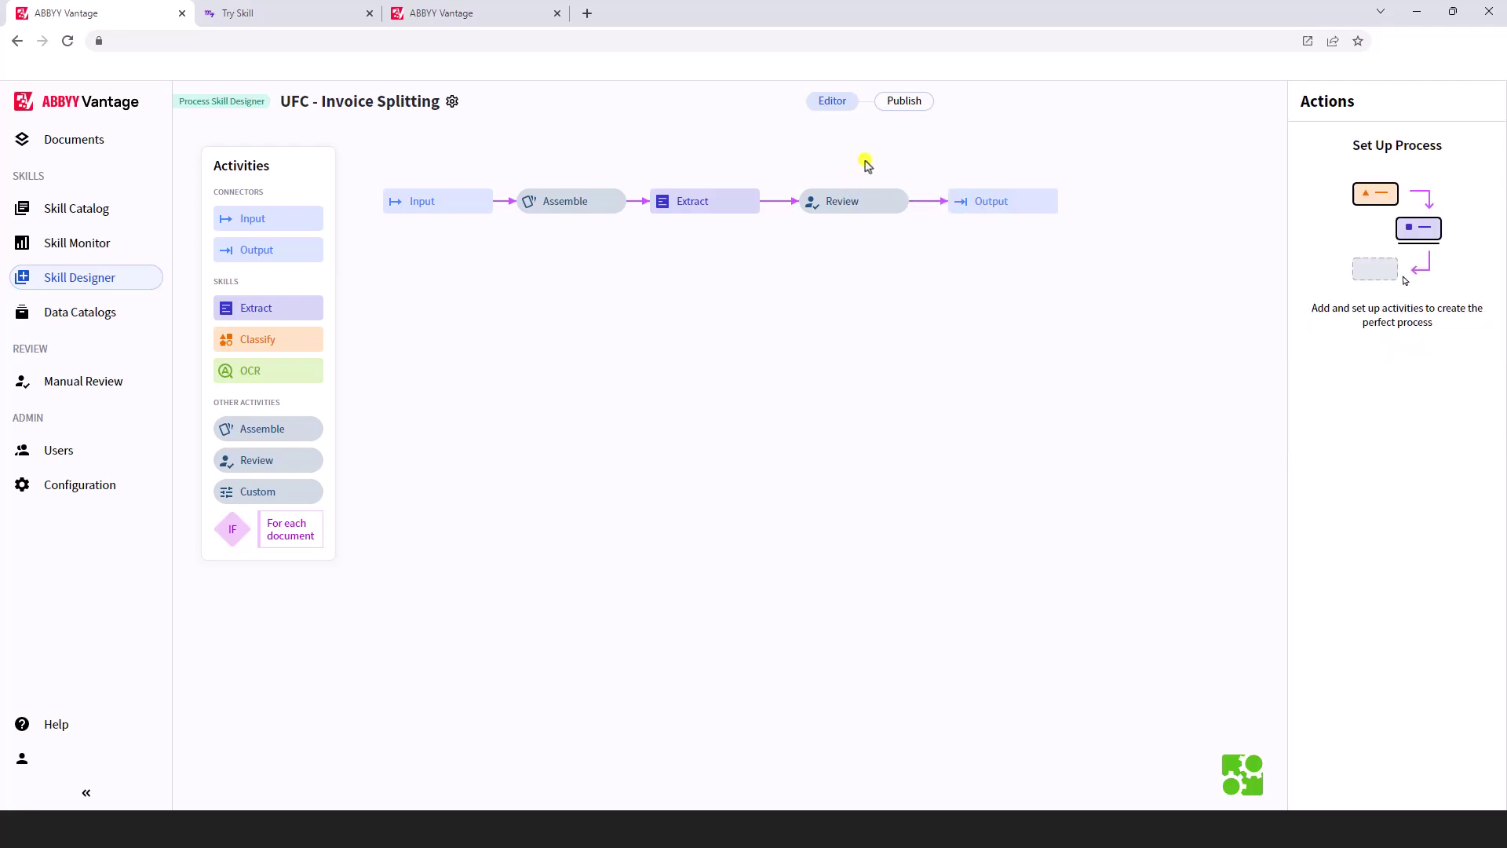
left_click(292, 14)
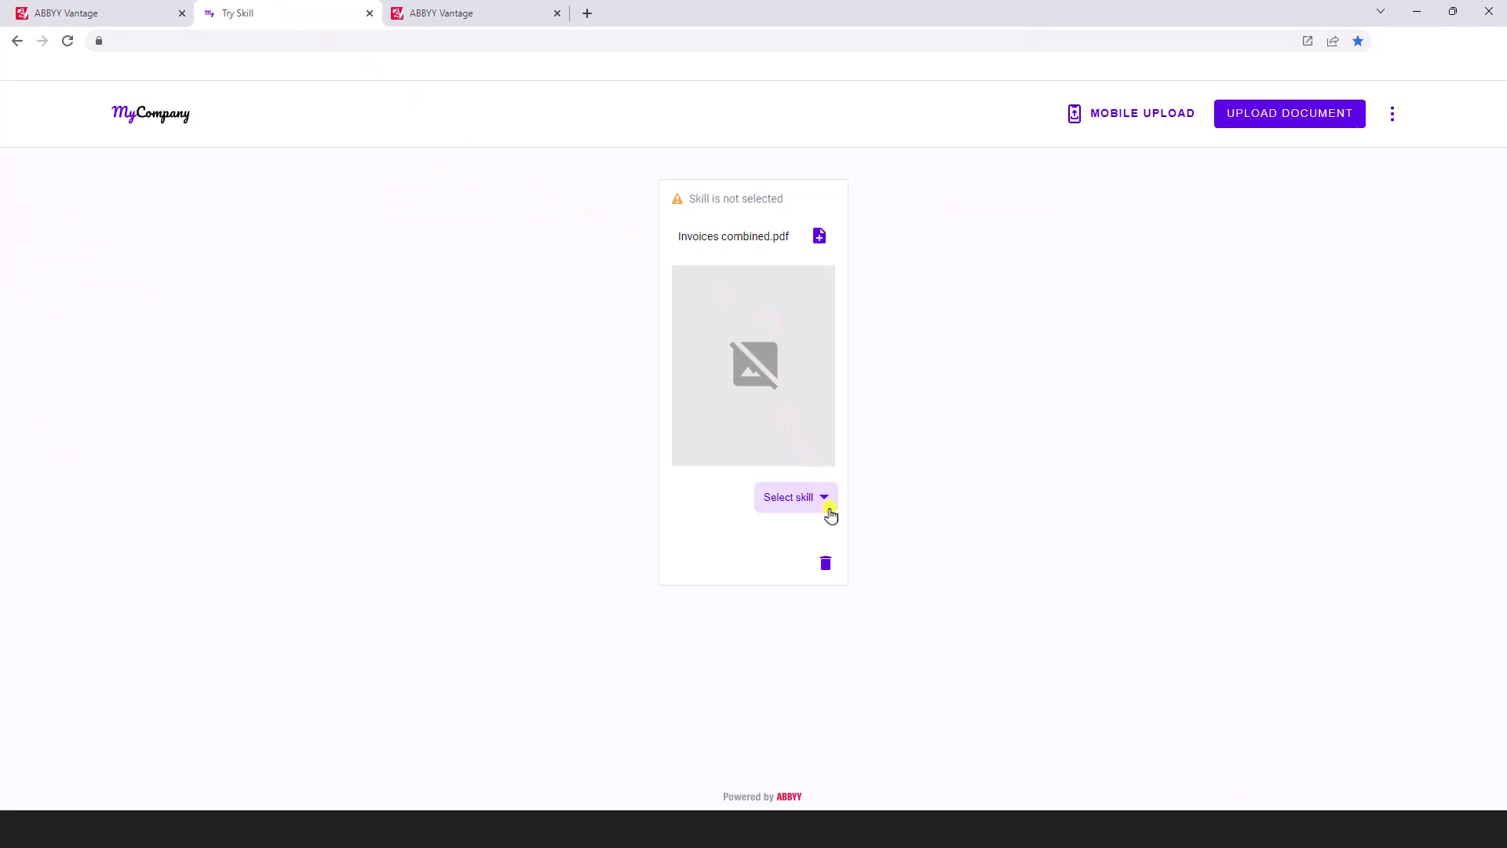
Search the skill list and assign UFC - Invoice Splitting to Invoices combined.pdf
left_click(828, 506)
type("splitt")
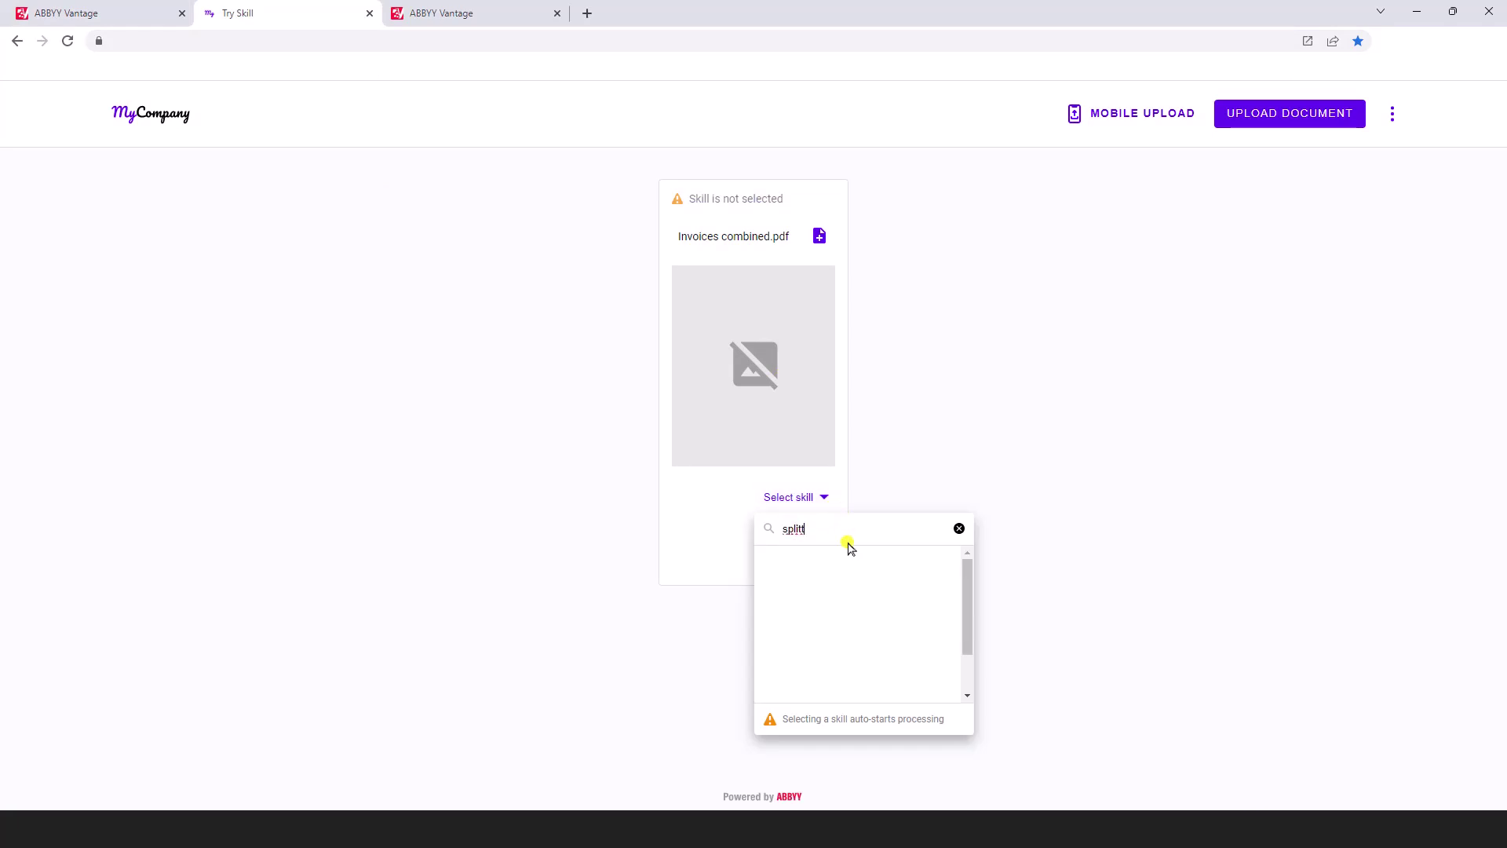
type("g")
left_click(868, 563)
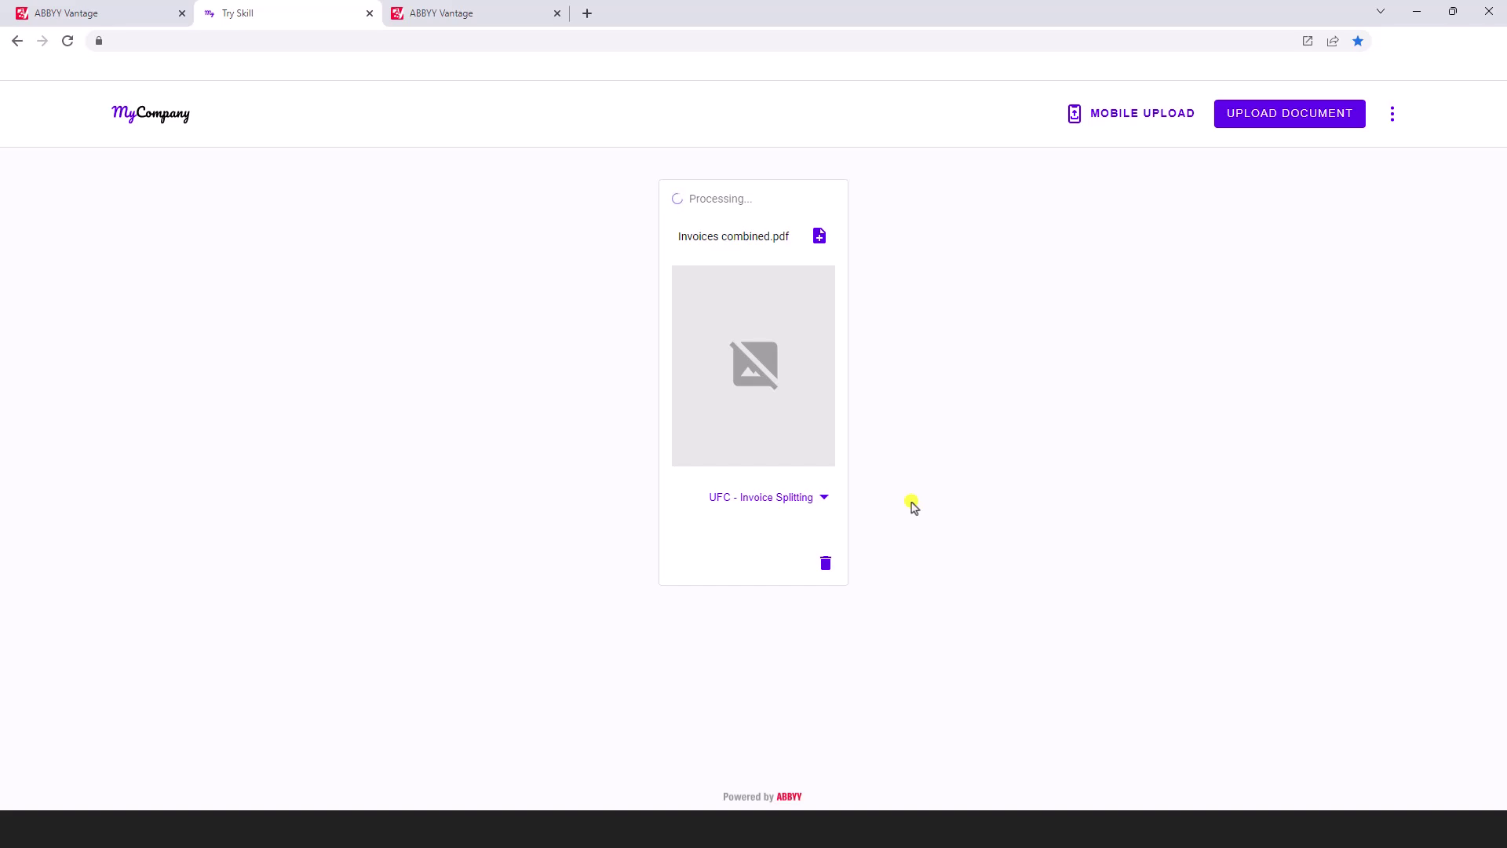
Refresh the Skill Monitor and select the Invoices combined.pdf transaction, now at Manual Review with 4 documents
left_click(462, 13)
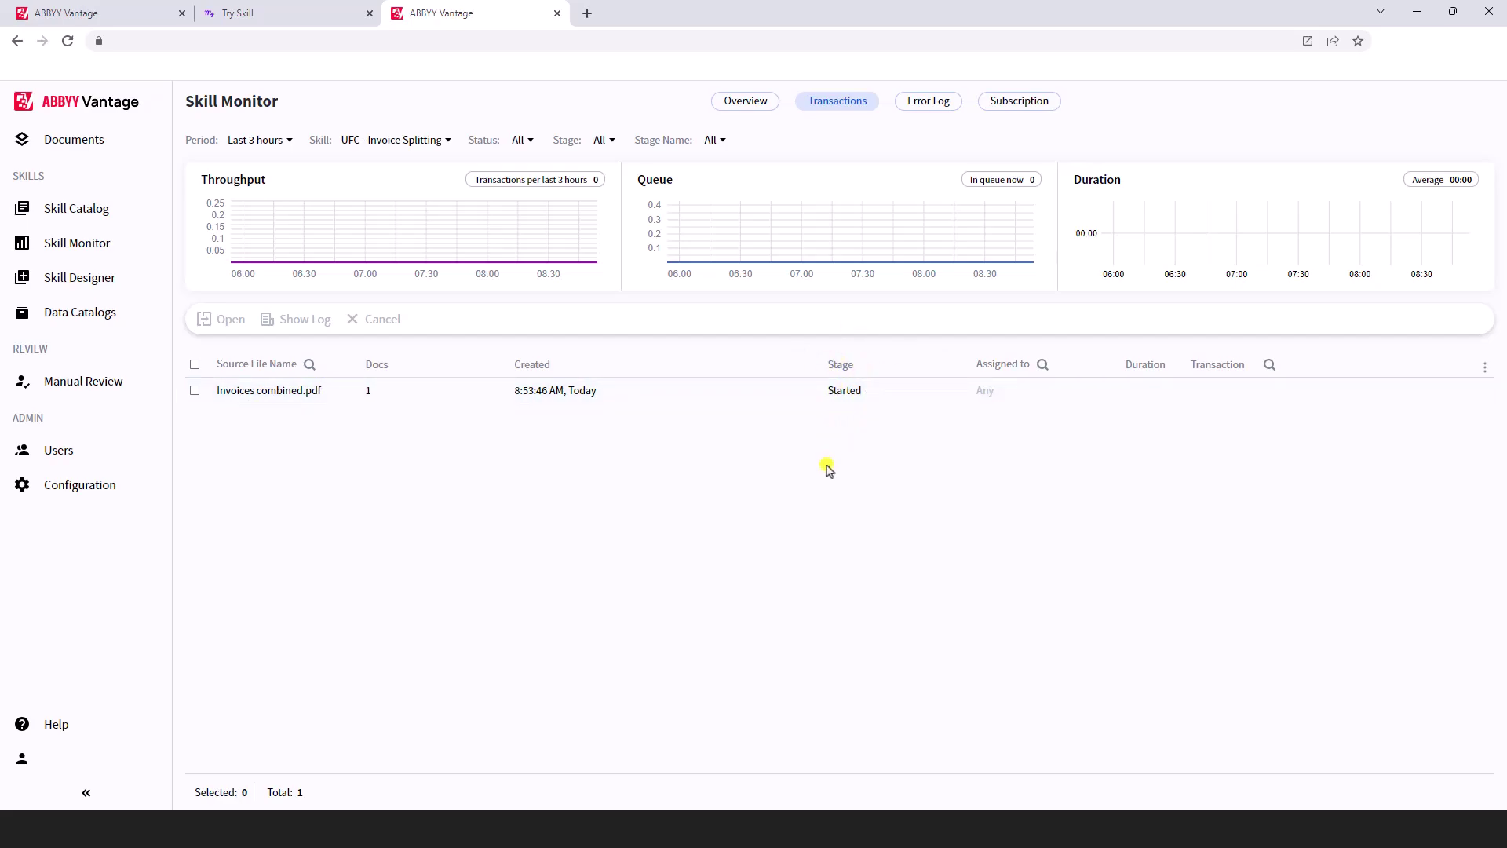
key("F5")
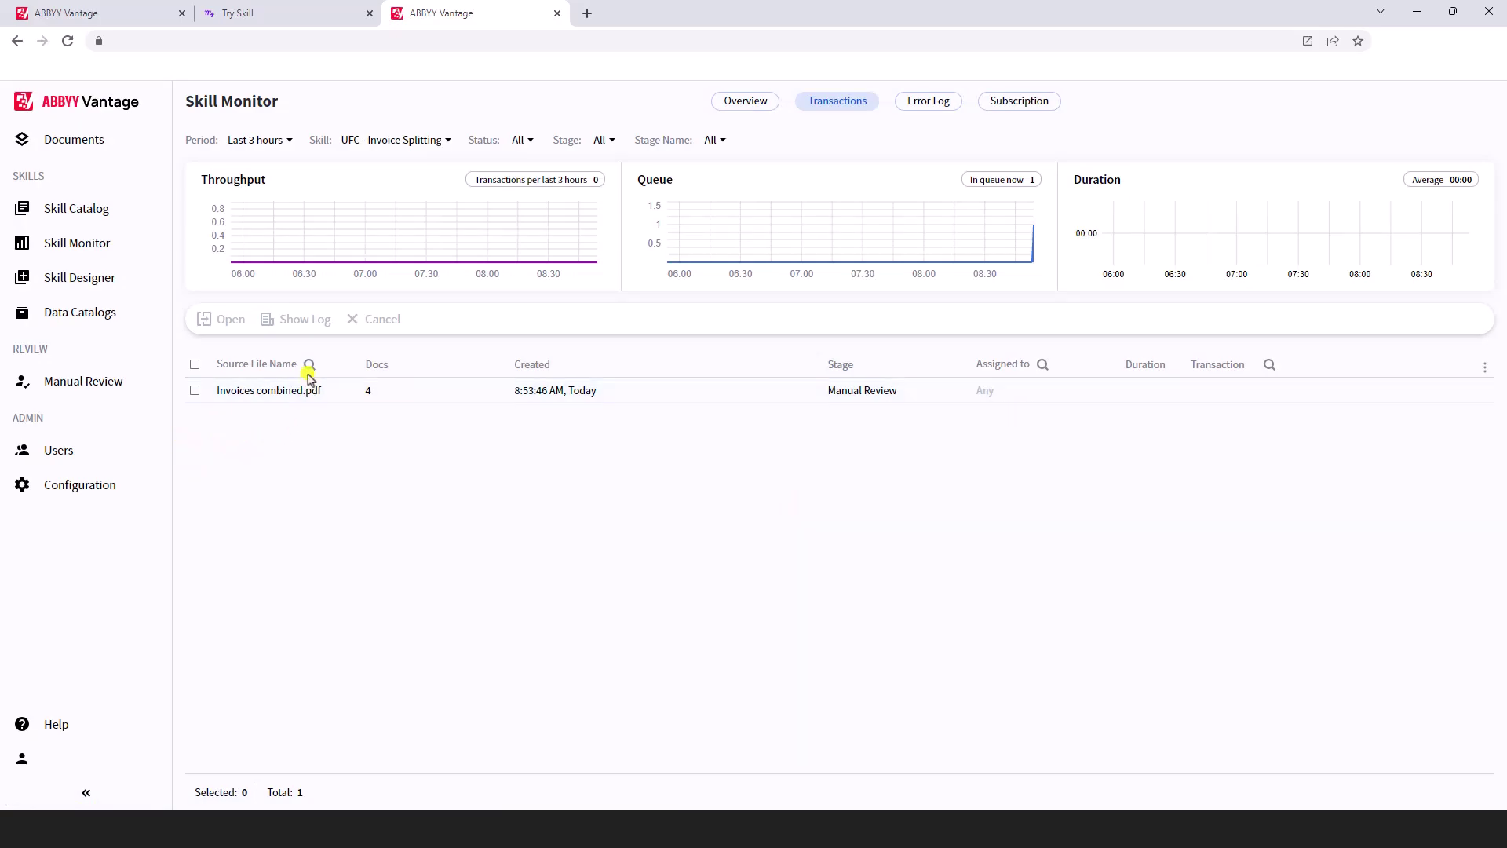
left_click(194, 390)
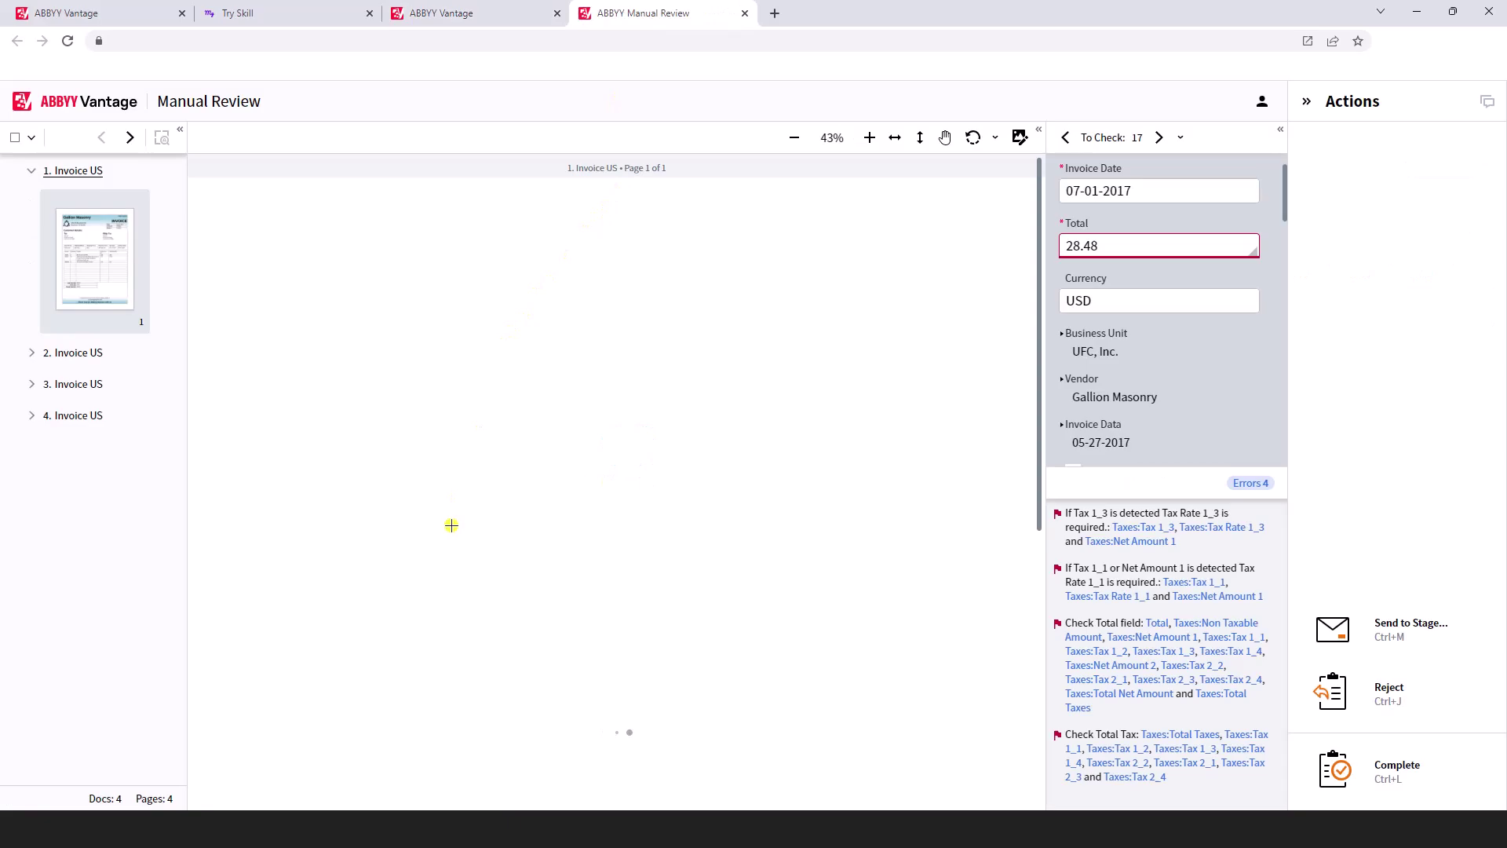
left_click(26, 176)
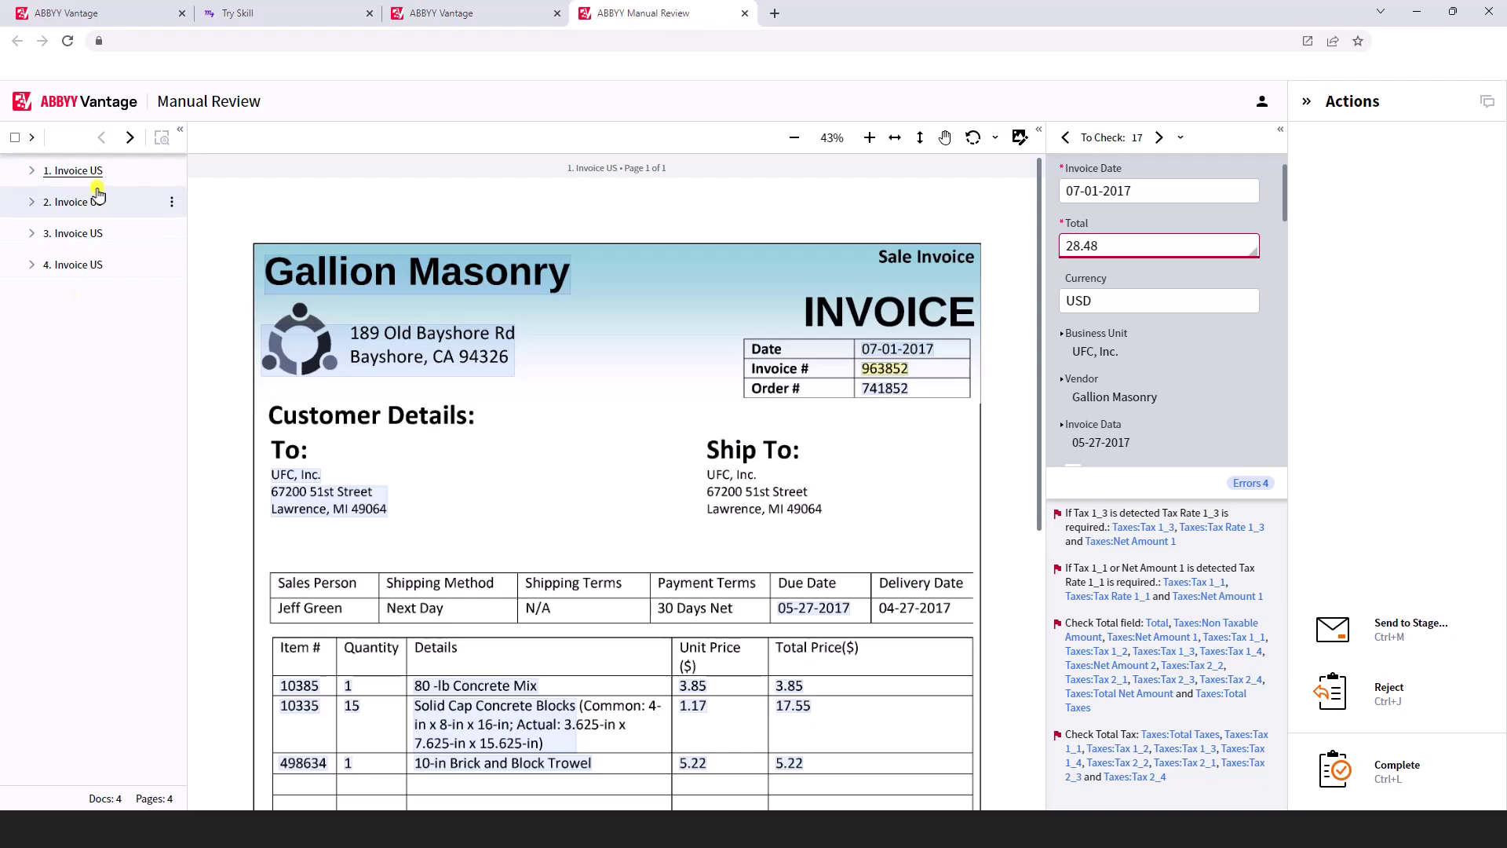
mouse_move(73, 415)
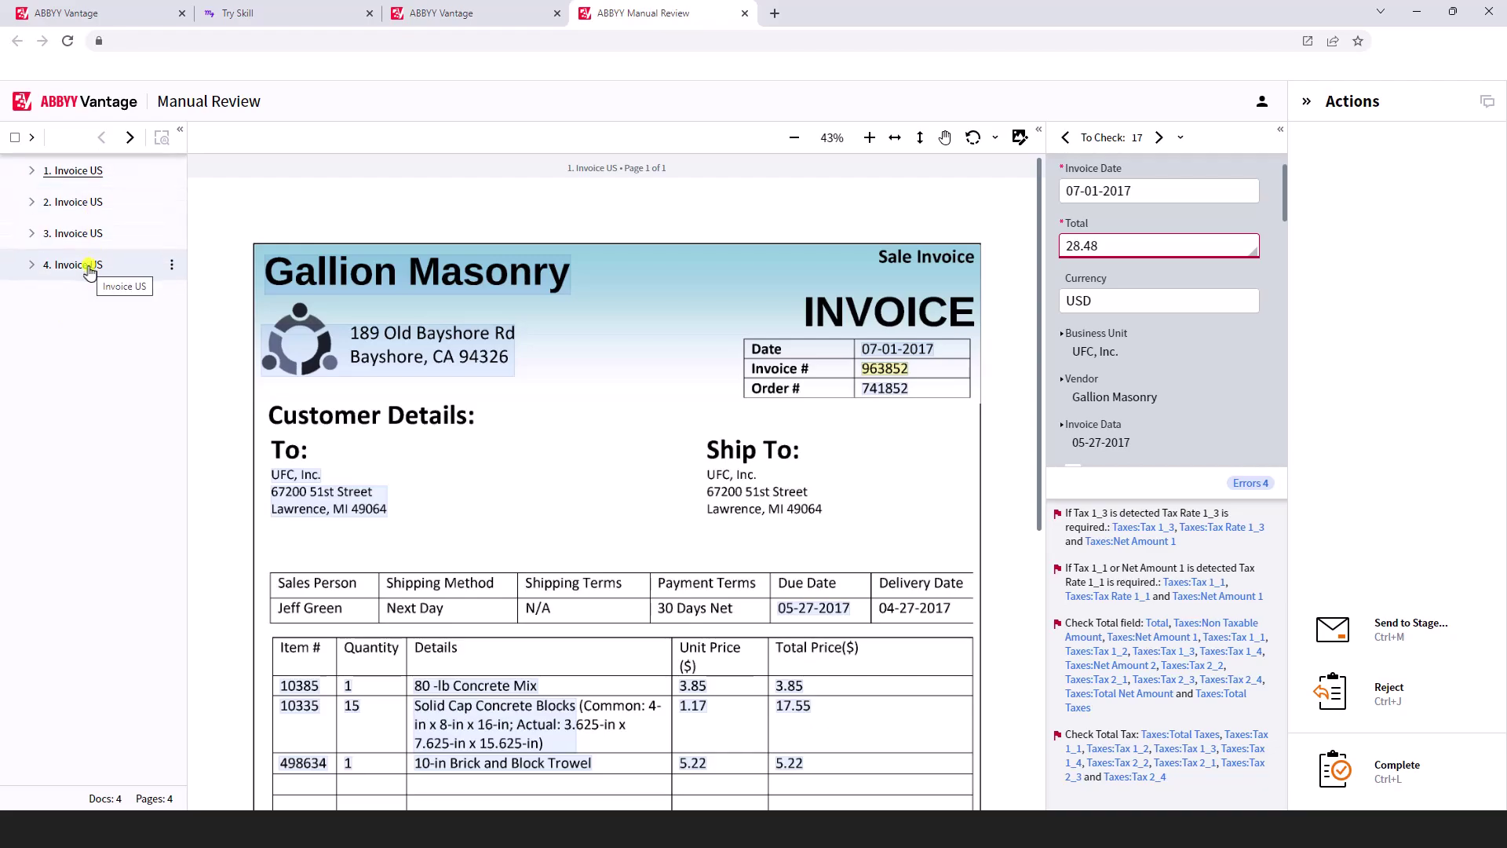
scroll(1136, 295, "down", 1)
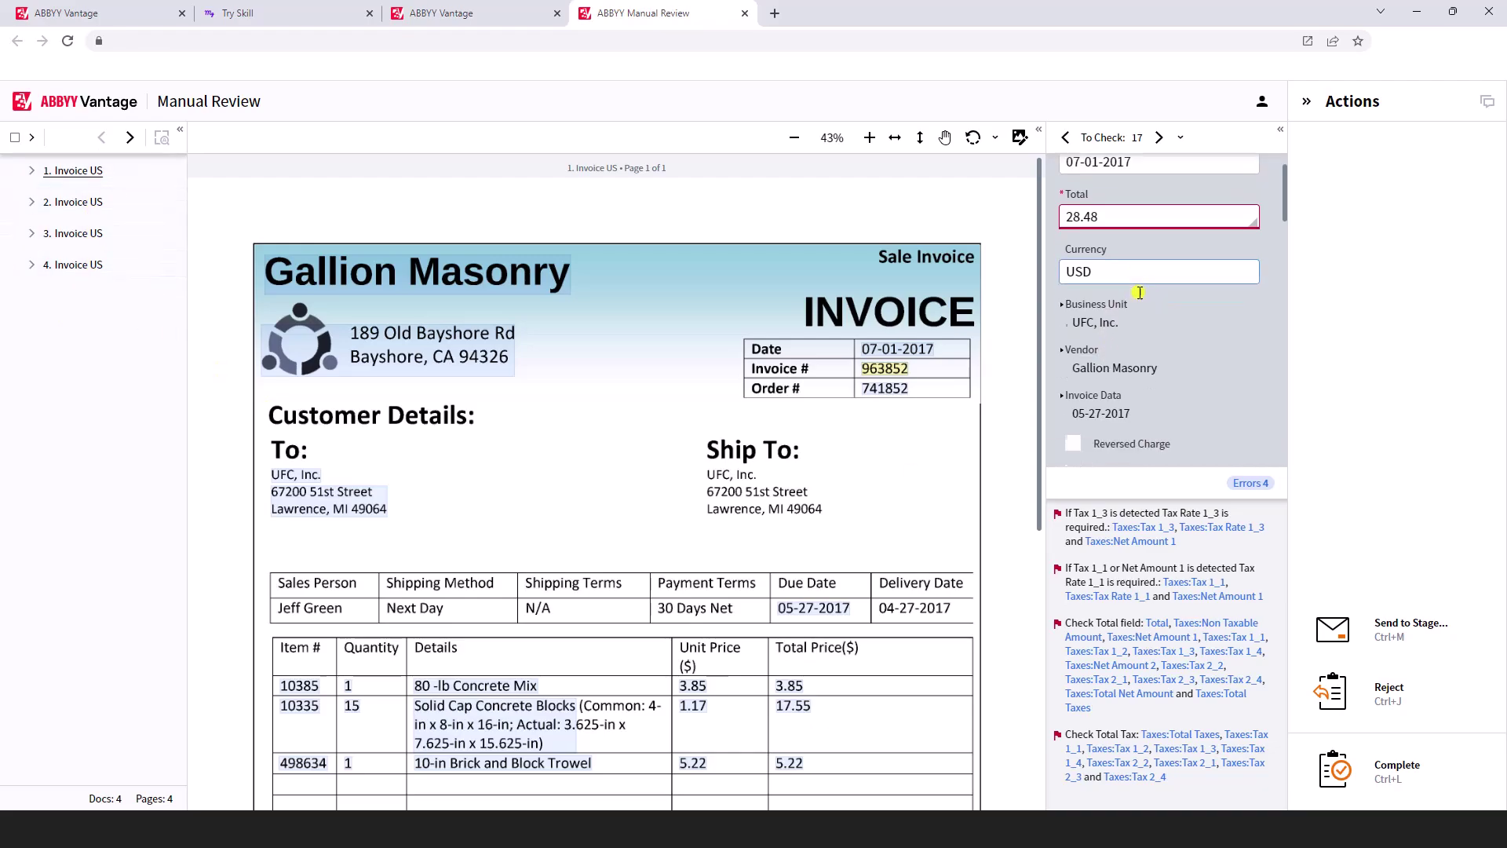
scroll(1139, 300, "down", 3)
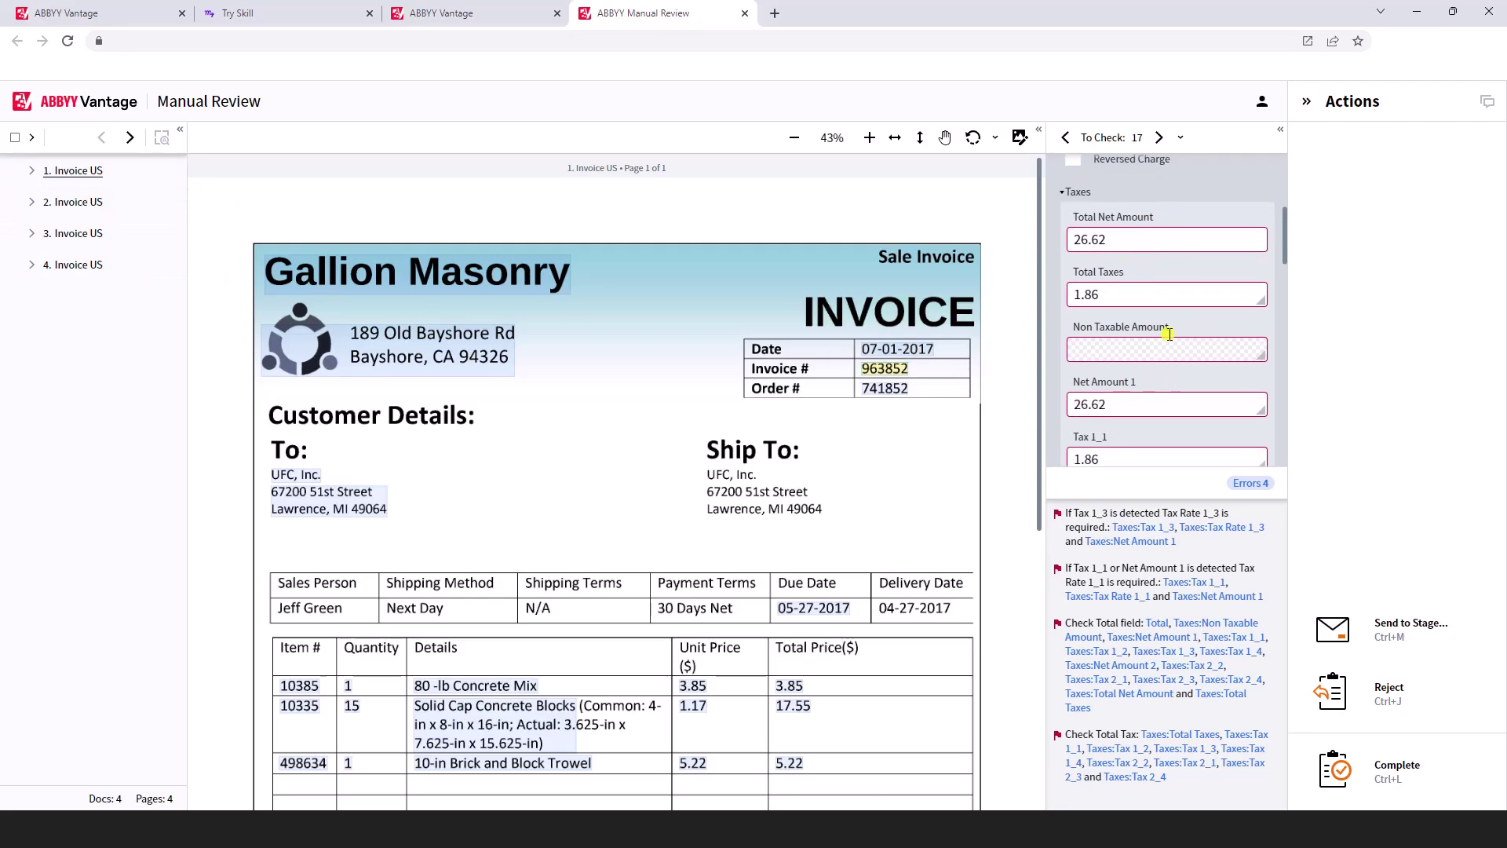
scroll(1169, 336, "down", 2)
scroll(1168, 338, "down", 2)
scroll(1168, 338, "down", 3)
scroll(1168, 337, "down", 3)
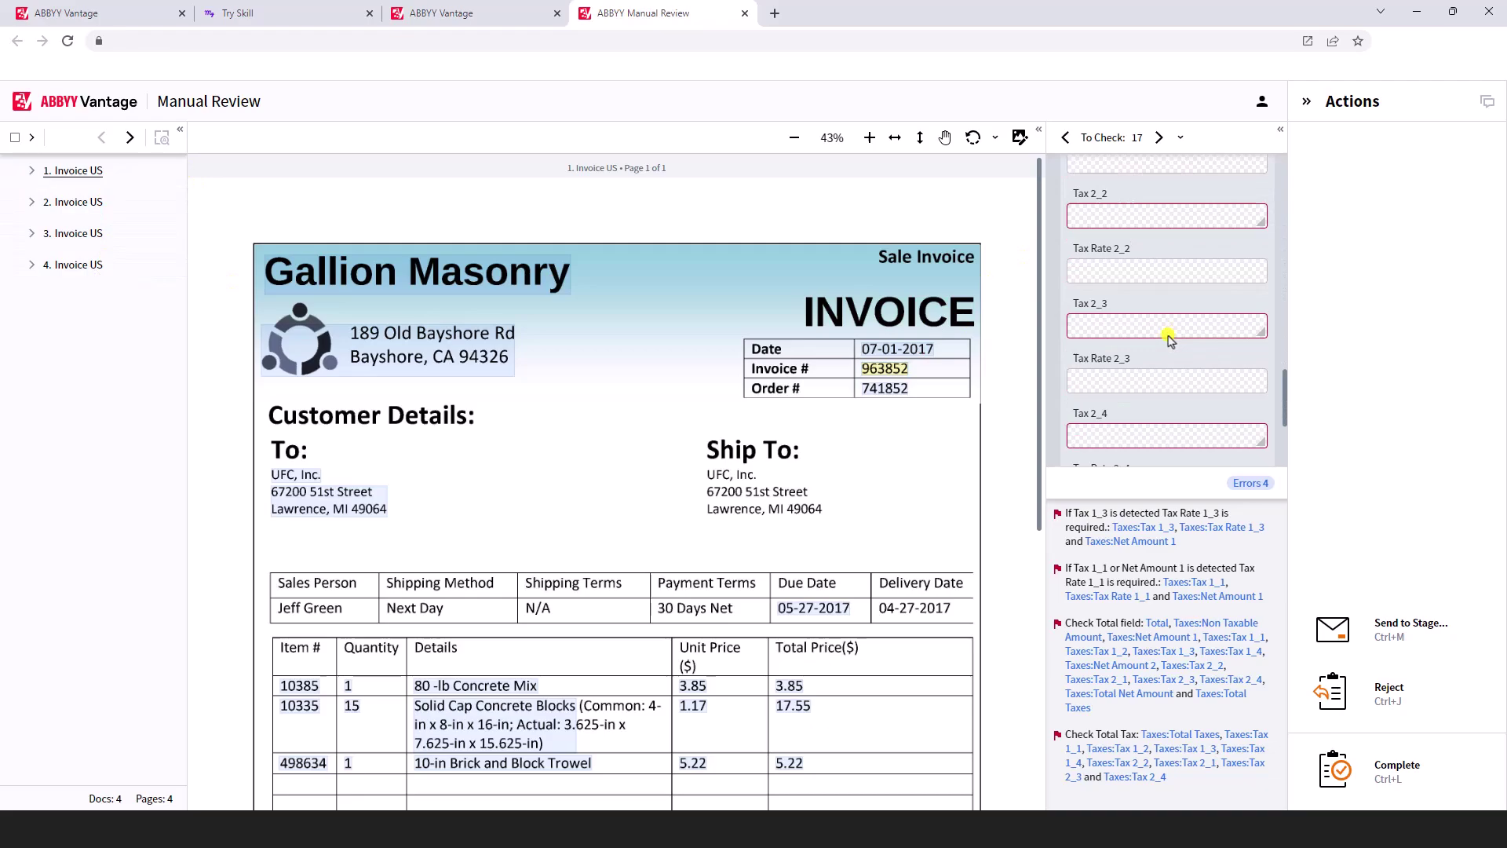
scroll(1168, 338, "down", 3)
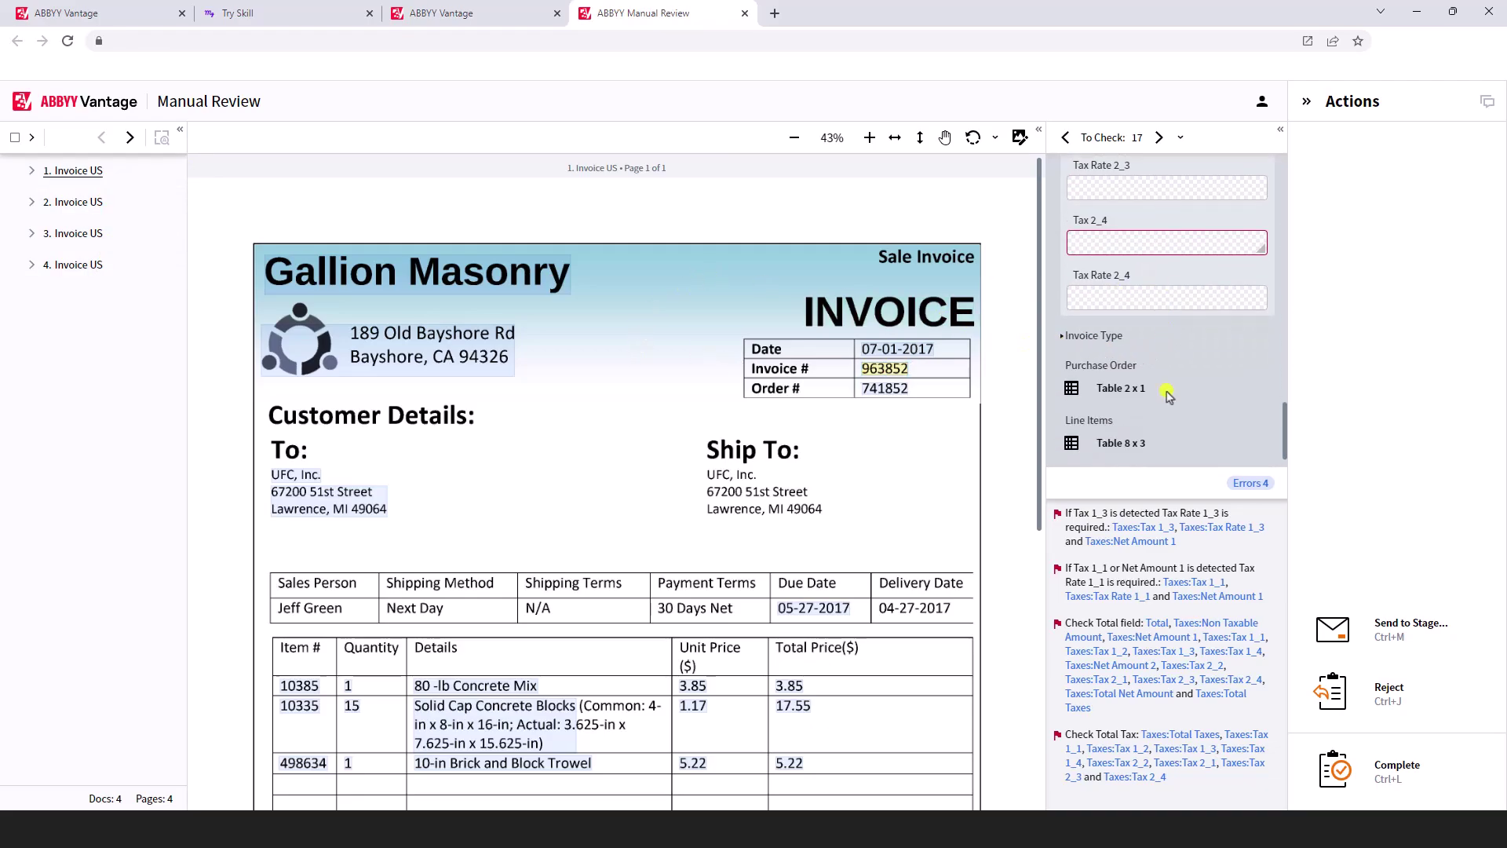
left_click(1072, 443)
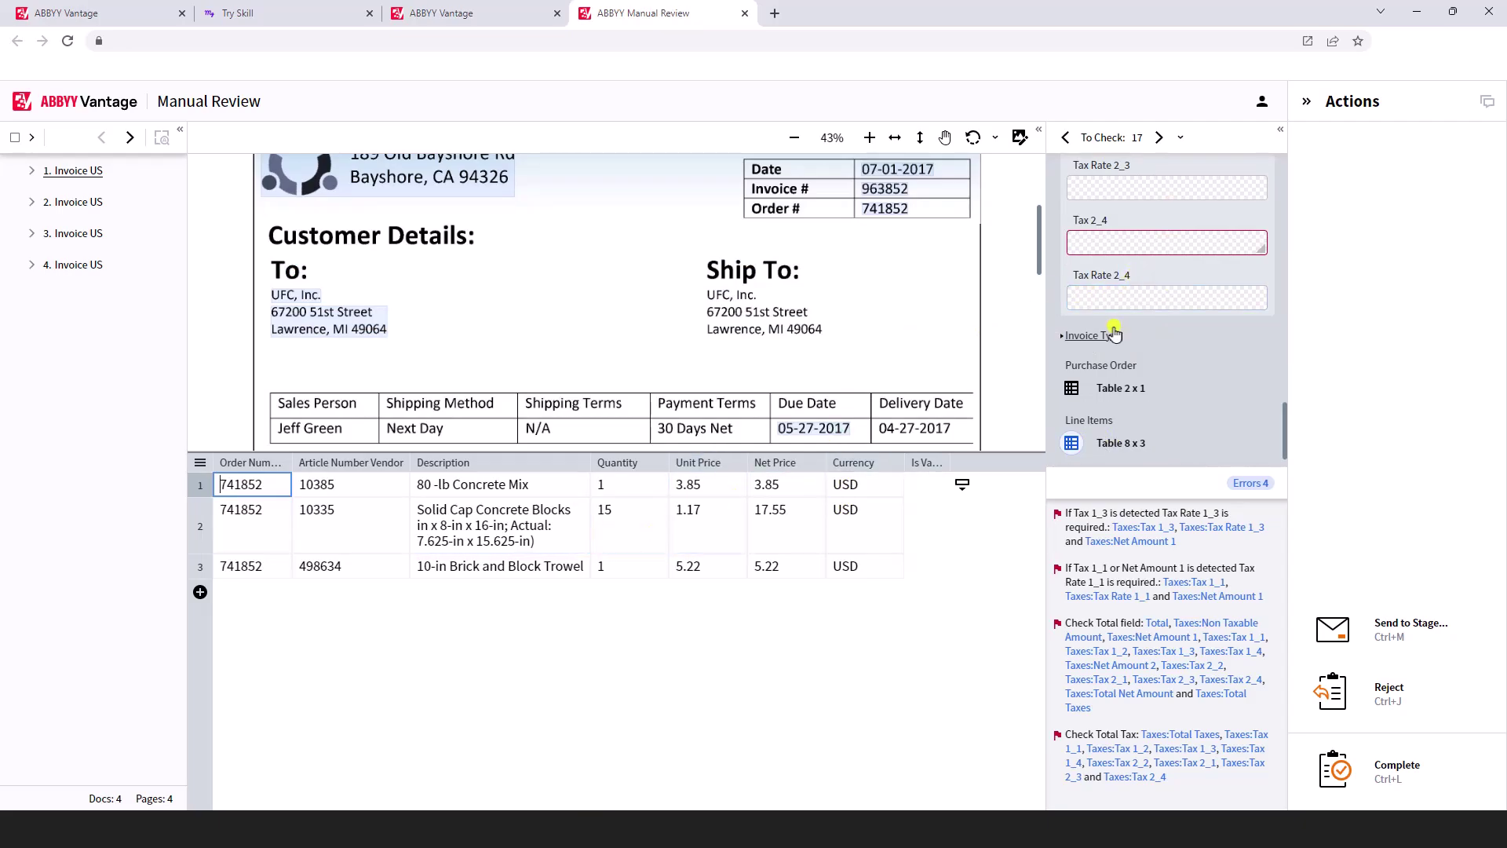
left_click(1073, 444)
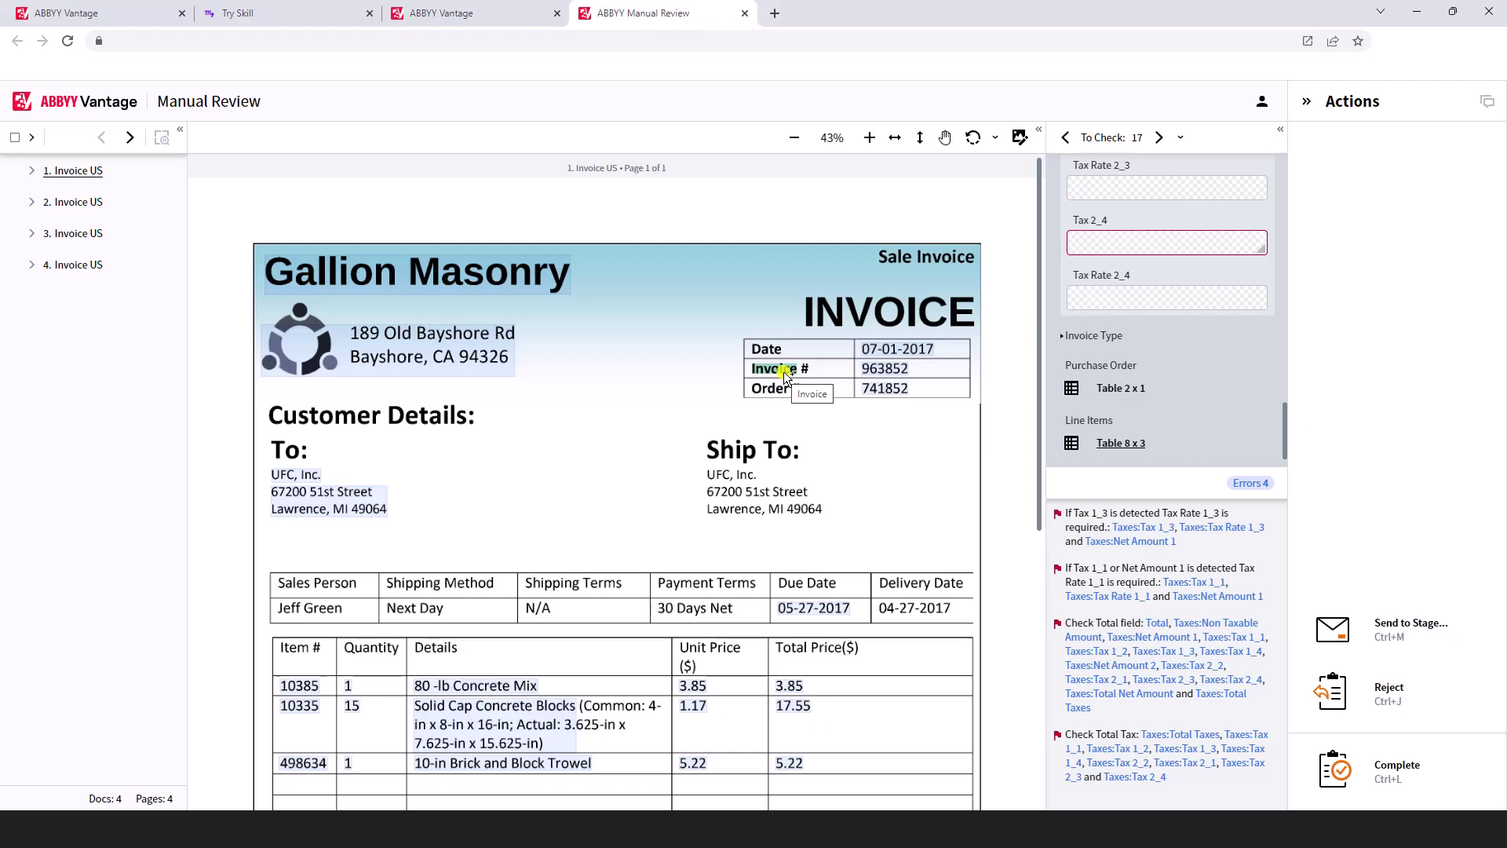
Show the UFC - Invoice Splitting process's Assemble step set to 'By Document Splitter Skill'
left_click(159, 21)
left_click(561, 250)
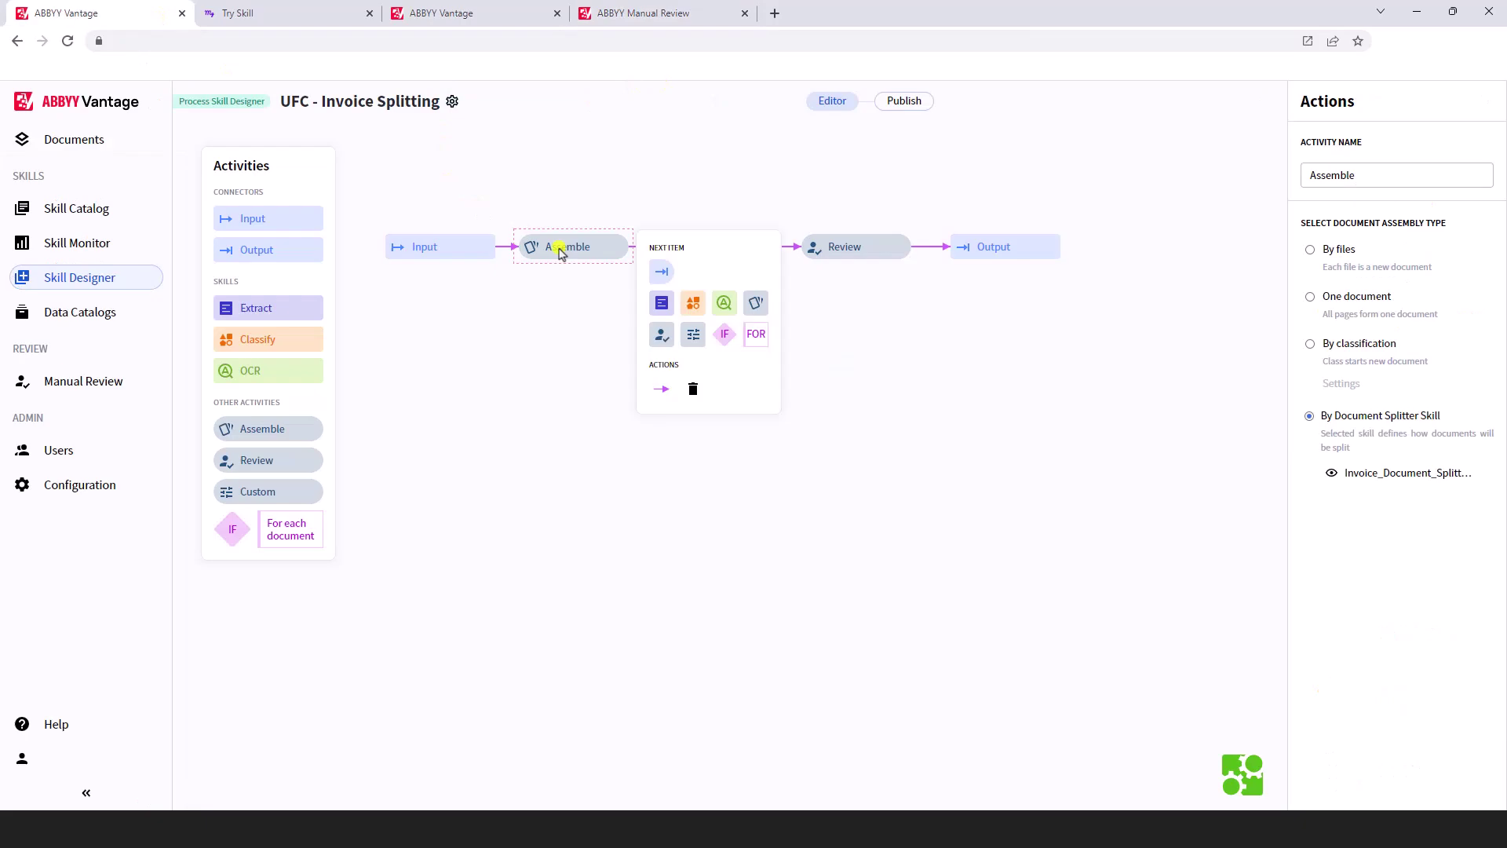
left_click(1382, 457)
Check the splitter skill's Extraction Rules outputs (InvoiceNumber, FirstPageMarker) and Splitter Script types (invoice, not_invoice)
left_click(967, 745)
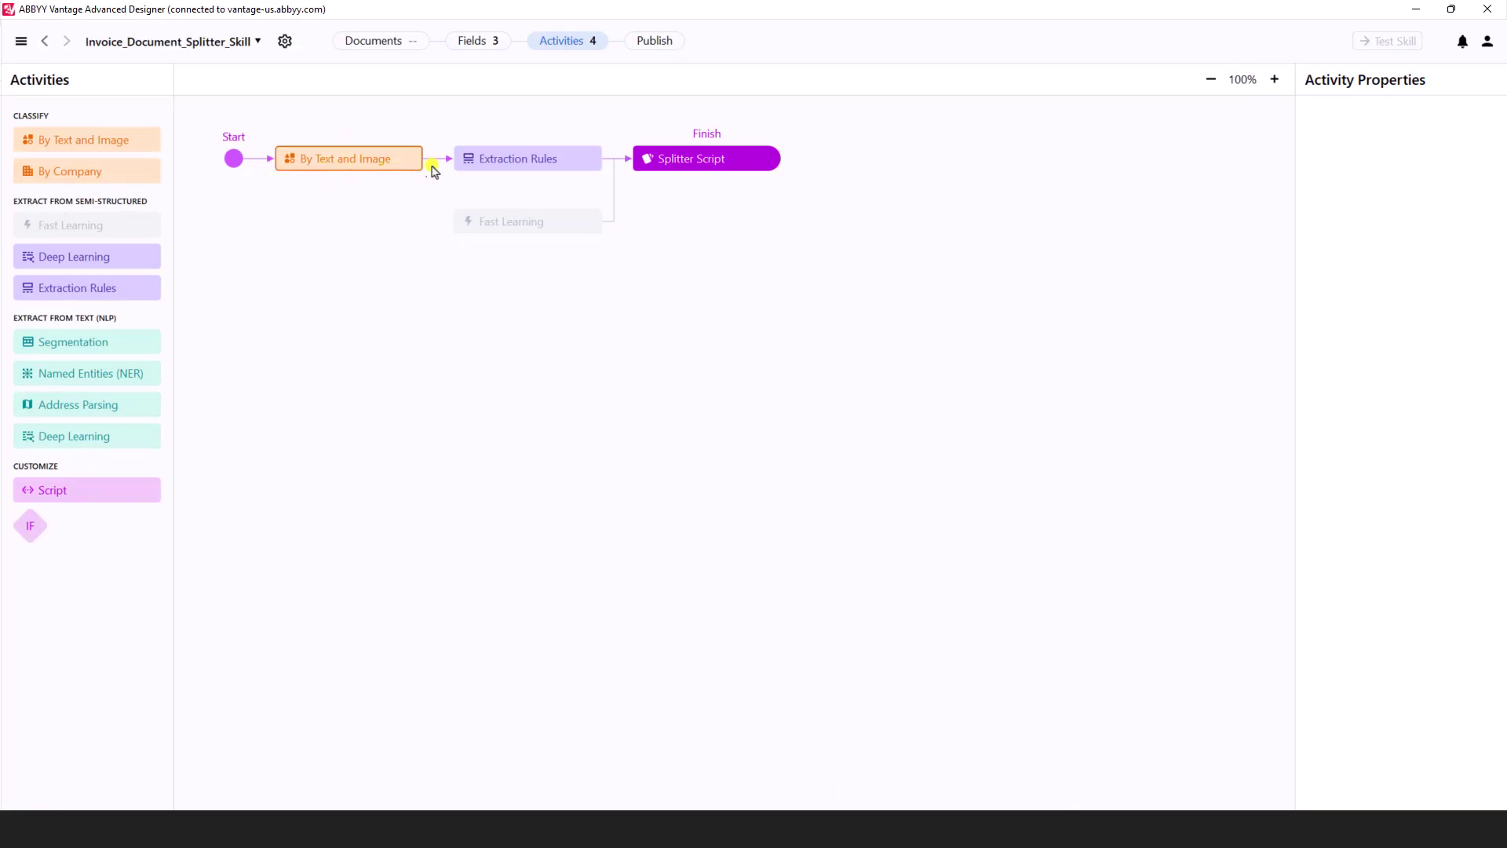
left_click(544, 168)
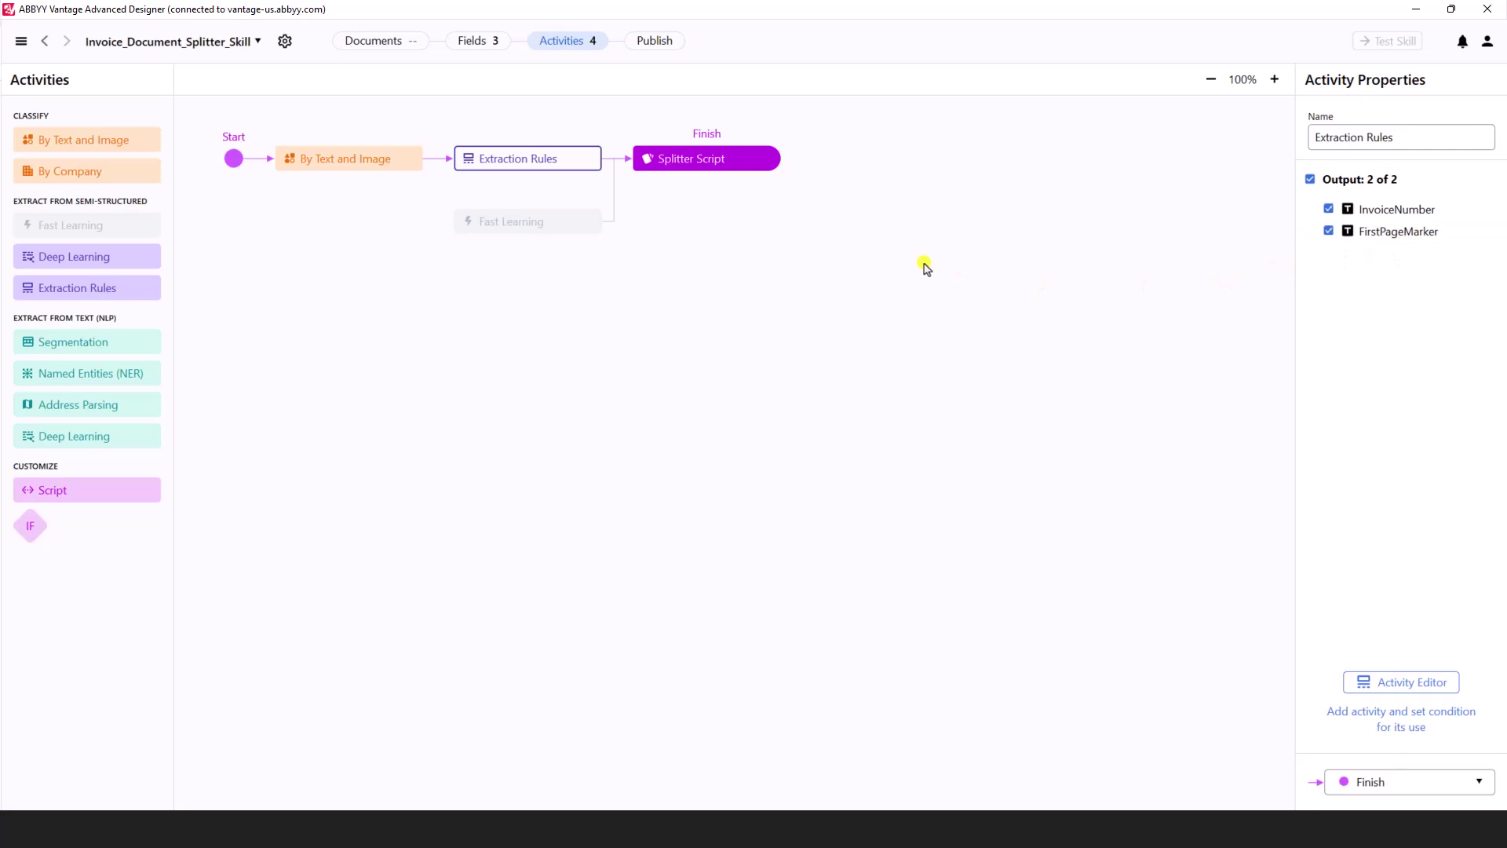
left_click(754, 163)
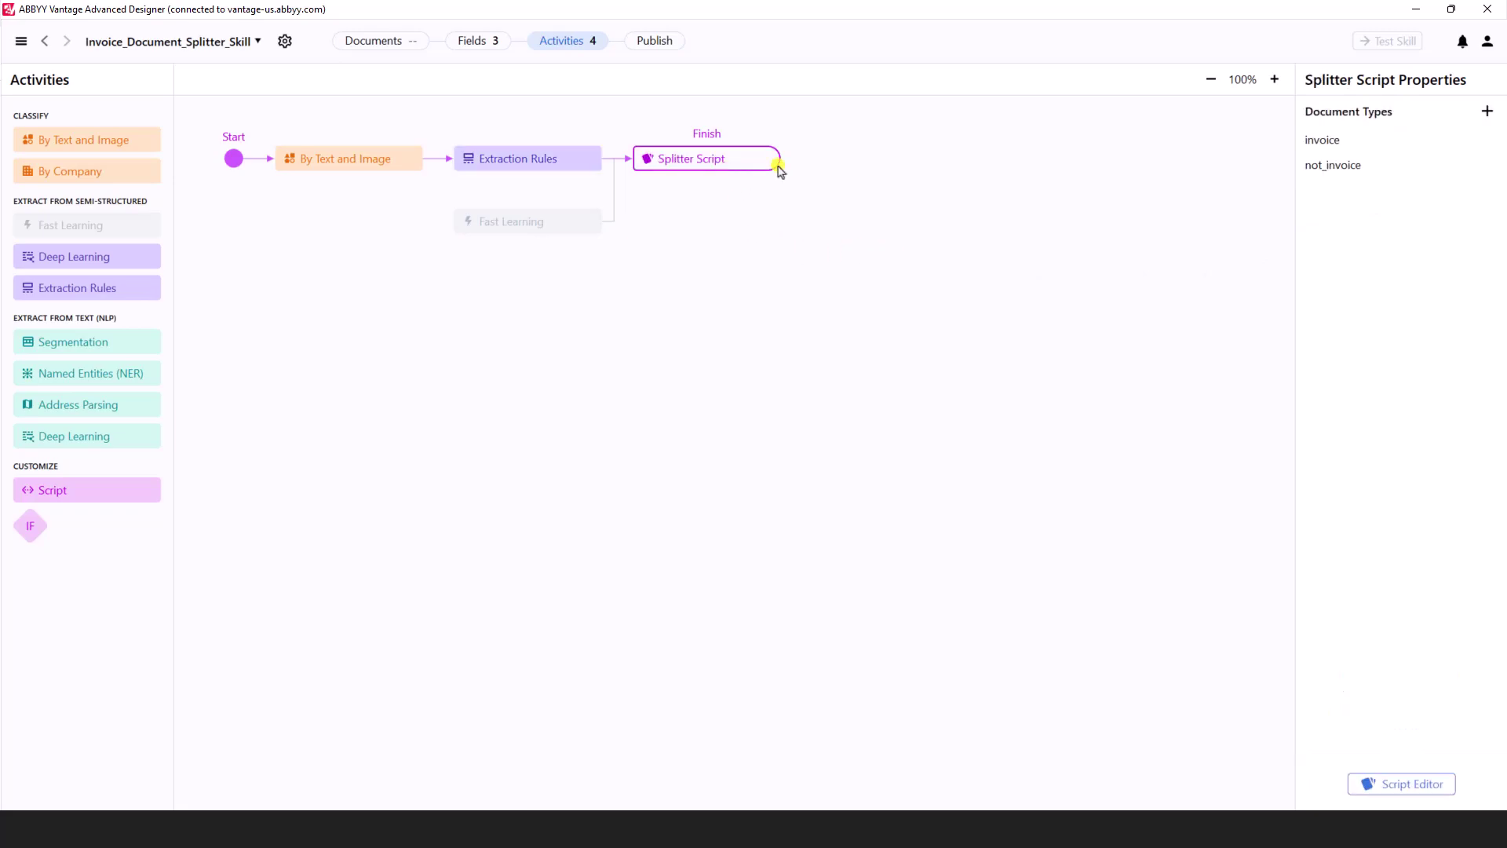
Open the splitter script in an enlarged editor and read its non-invoice and InvoiceNumber/FirstPageMarker logic
left_click(1405, 784)
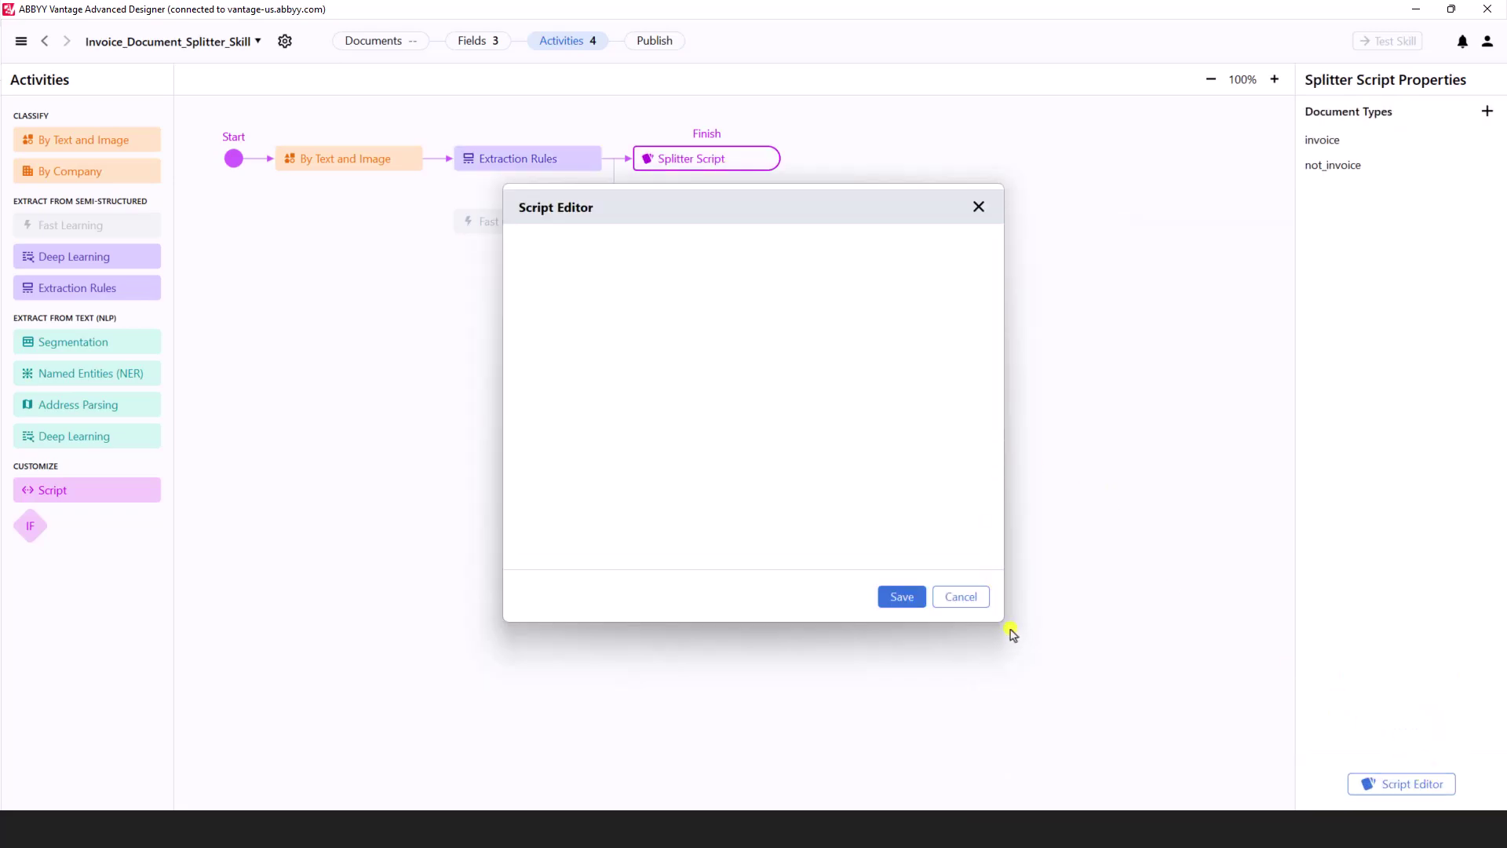
mouse_move(1003, 622)
left_mouse_down()
mouse_move(1280, 781)
mouse_move(1295, 766)
left_mouse_up()
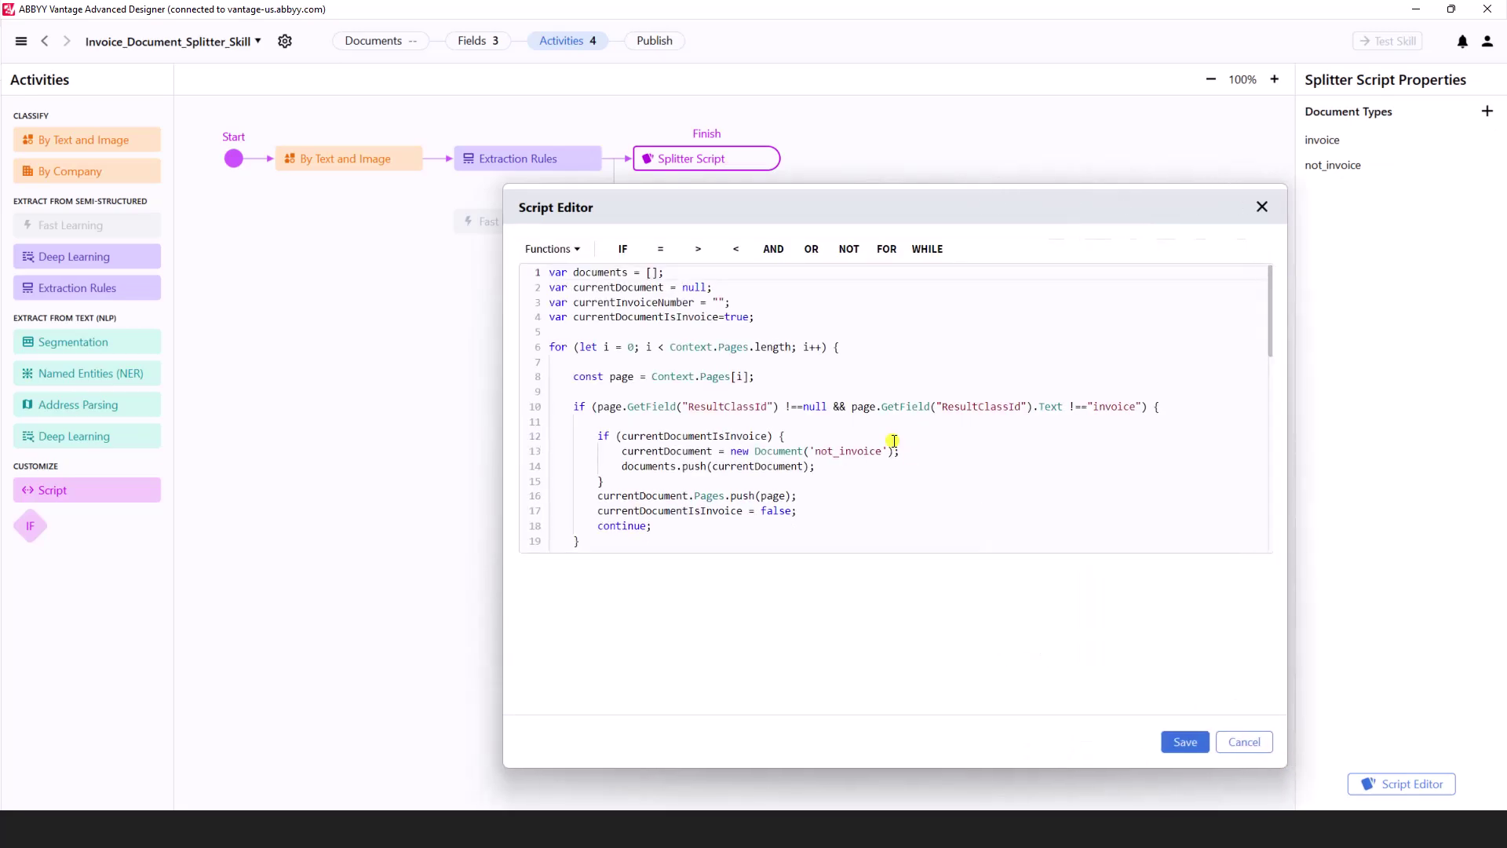
scroll(893, 451, "down", 1)
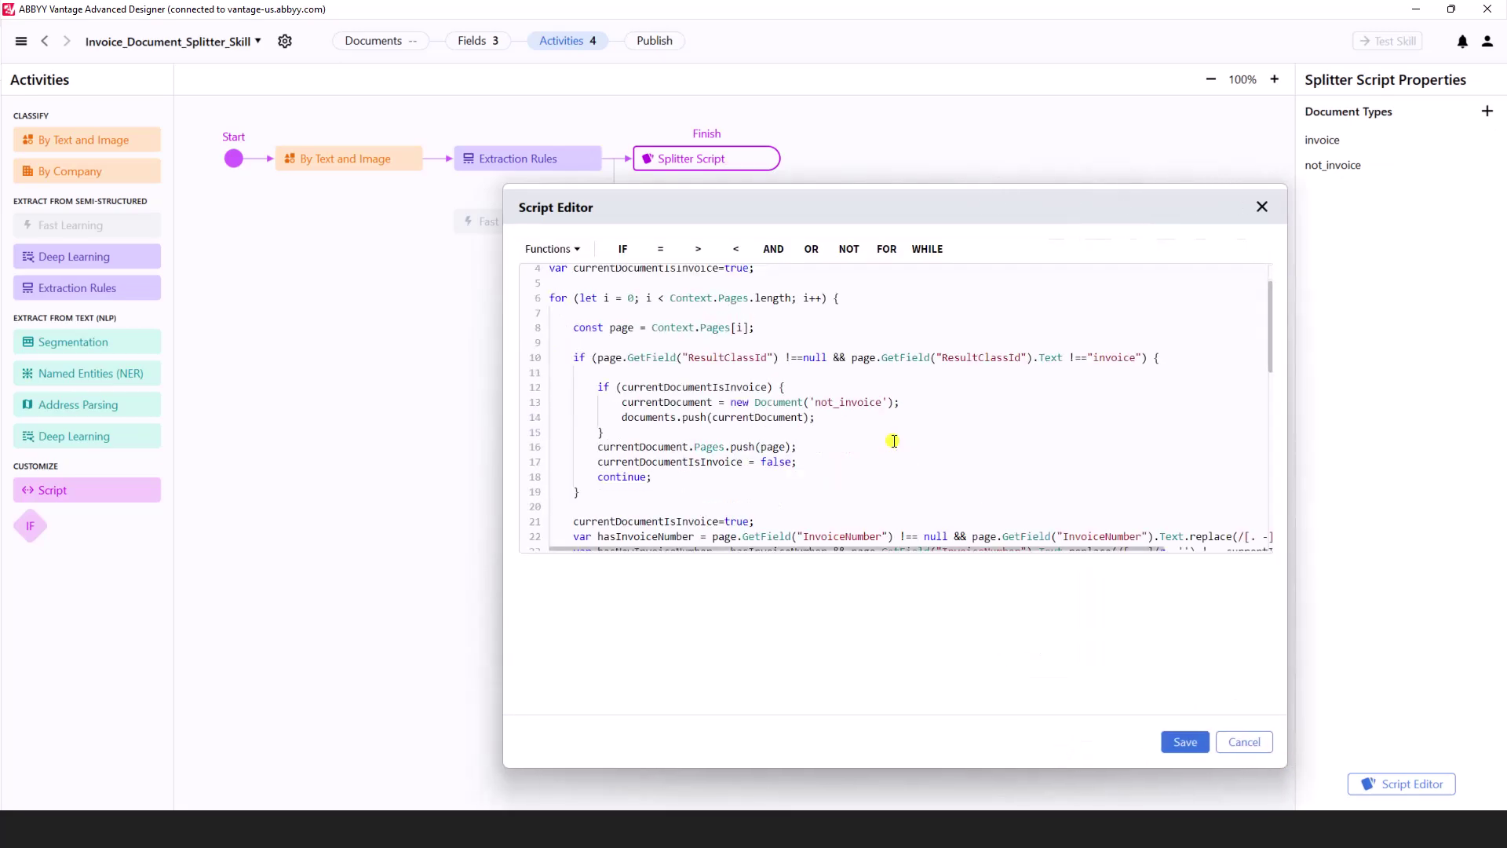
scroll(867, 426, "down", 1)
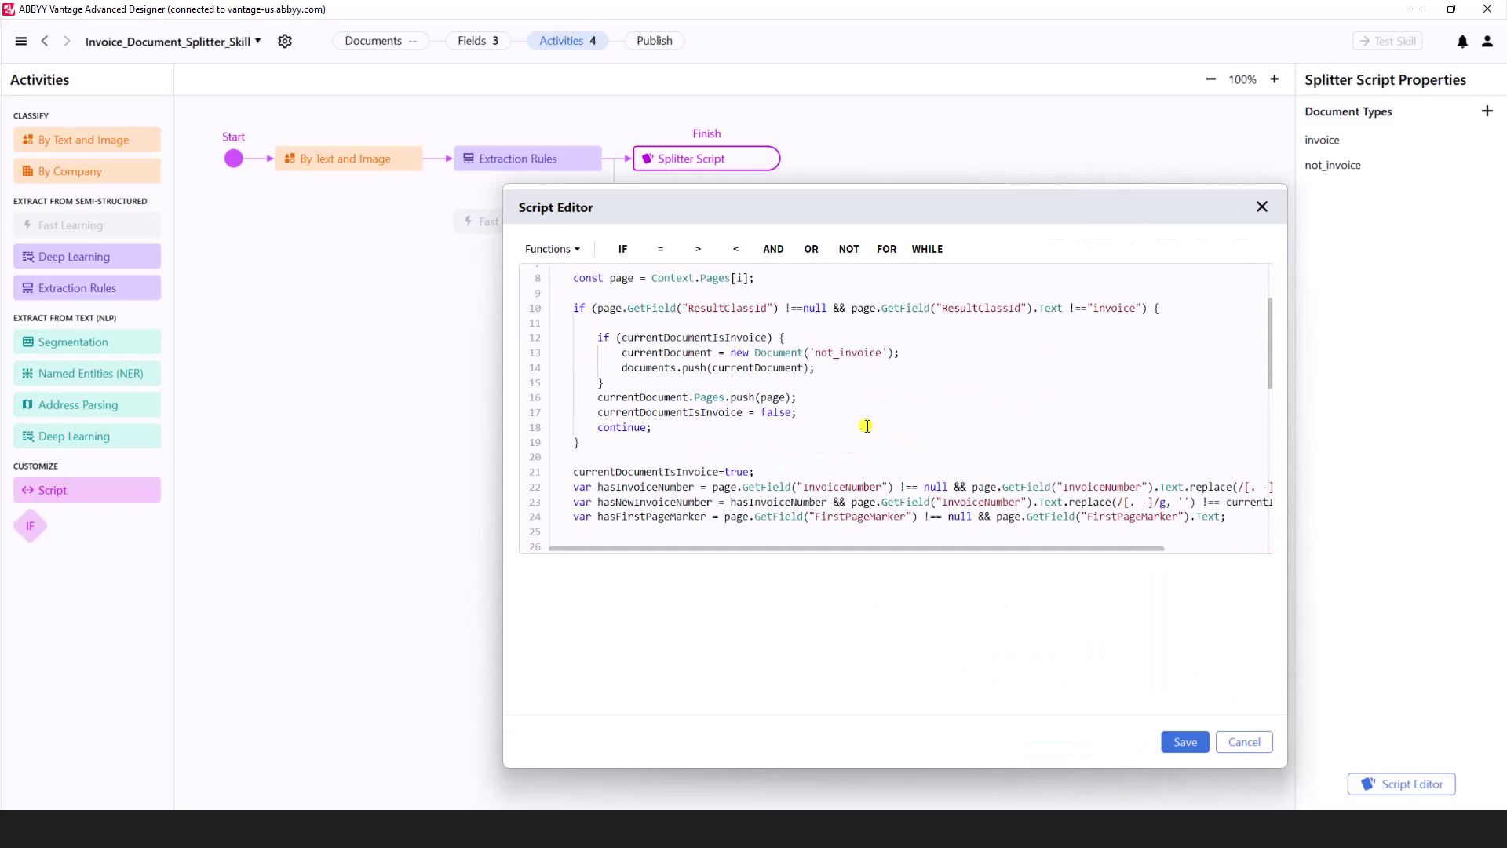
scroll(867, 425, "down", 1)
scroll(867, 425, "down", 3)
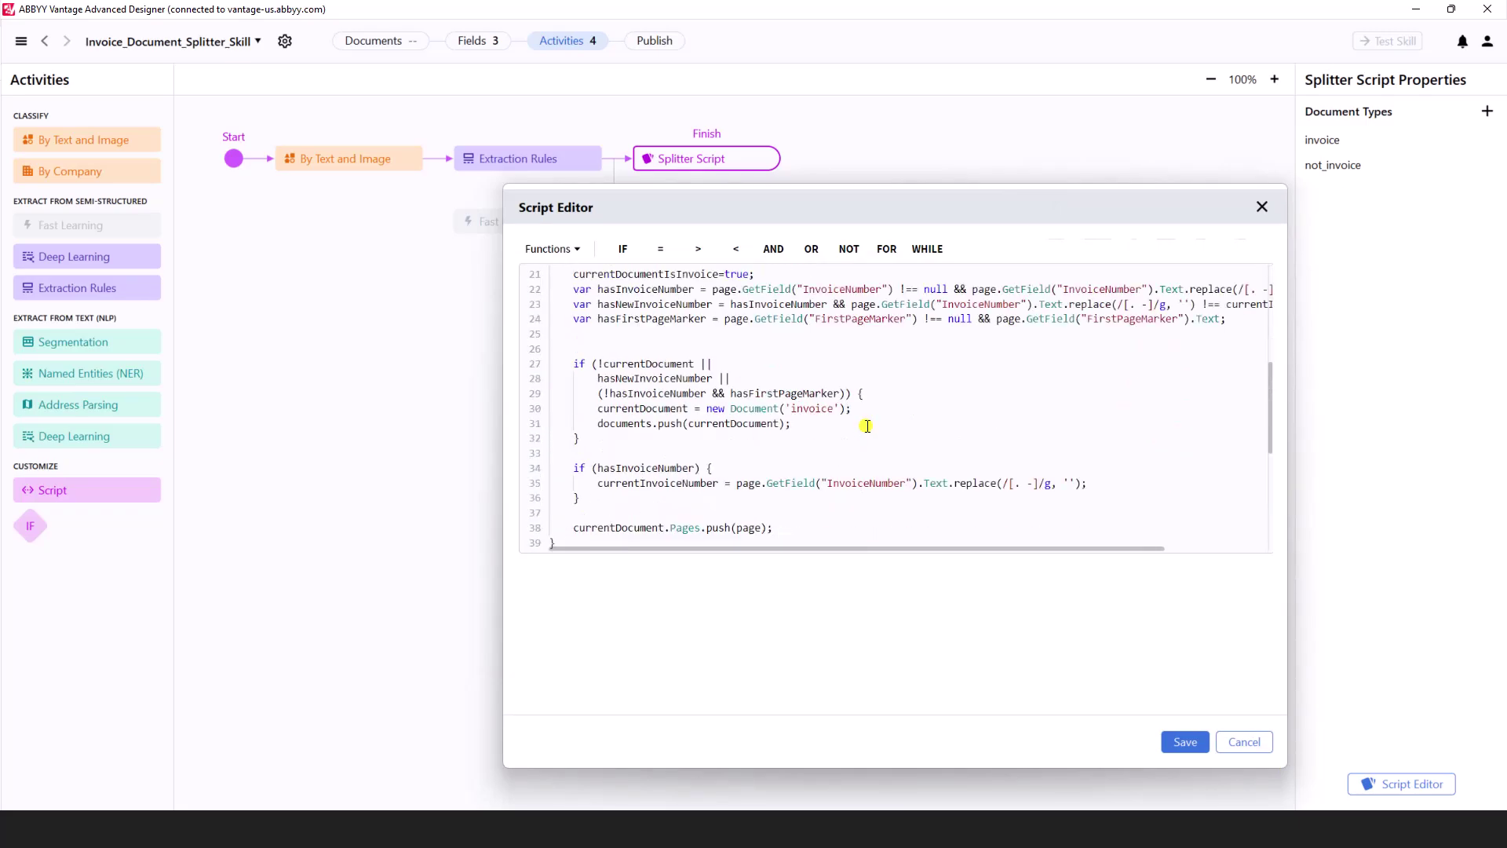
scroll(866, 423, "up", 1)
scroll(866, 423, "up", 2)
scroll(866, 423, "up", 1)
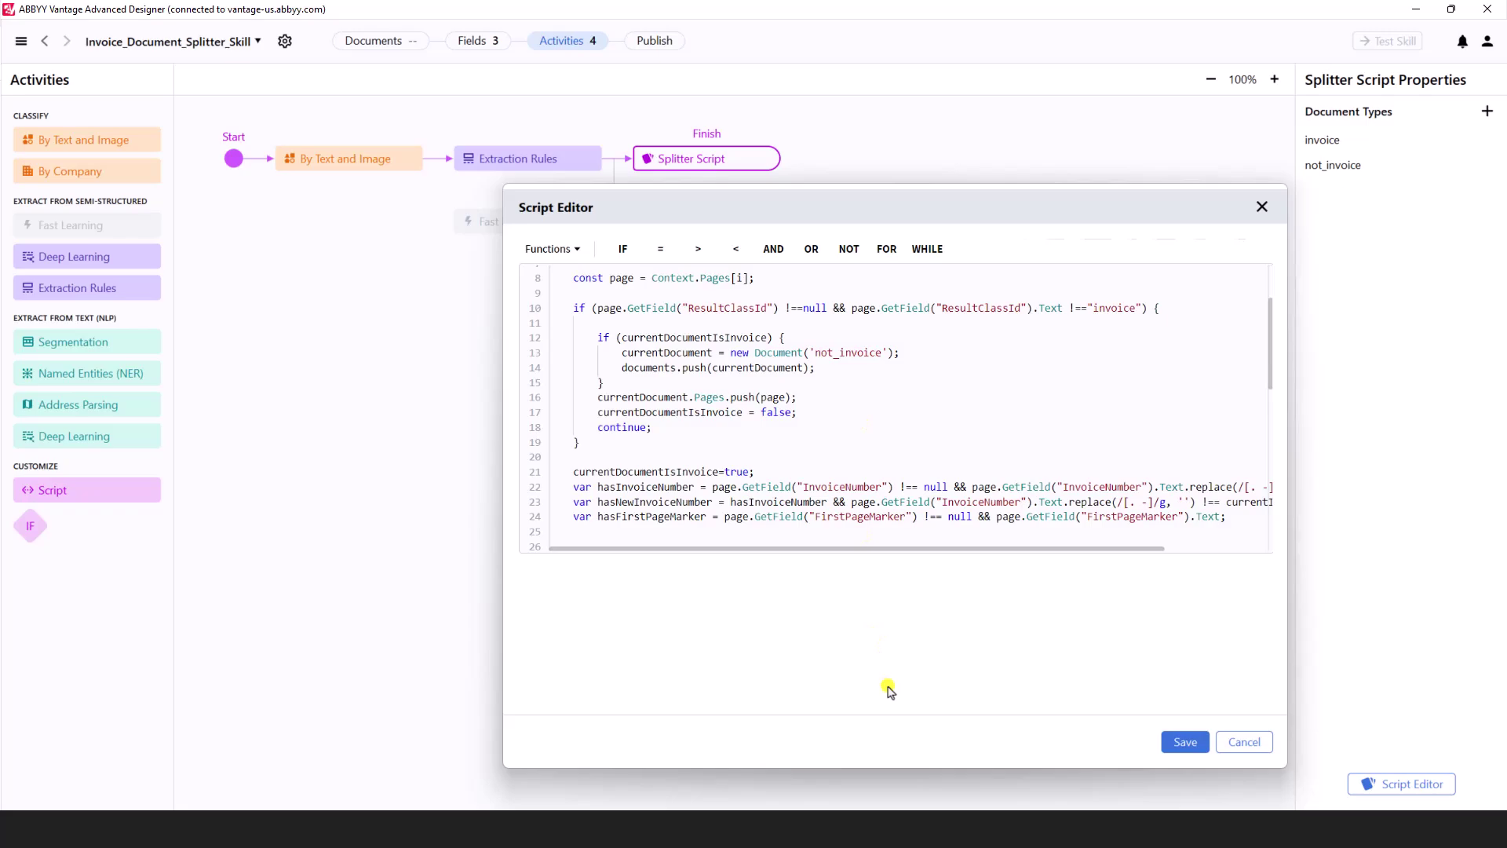
Glance at the split invoices in Manual Review, then return to the UFC - Invoice Splitting process design
left_click(390, 710)
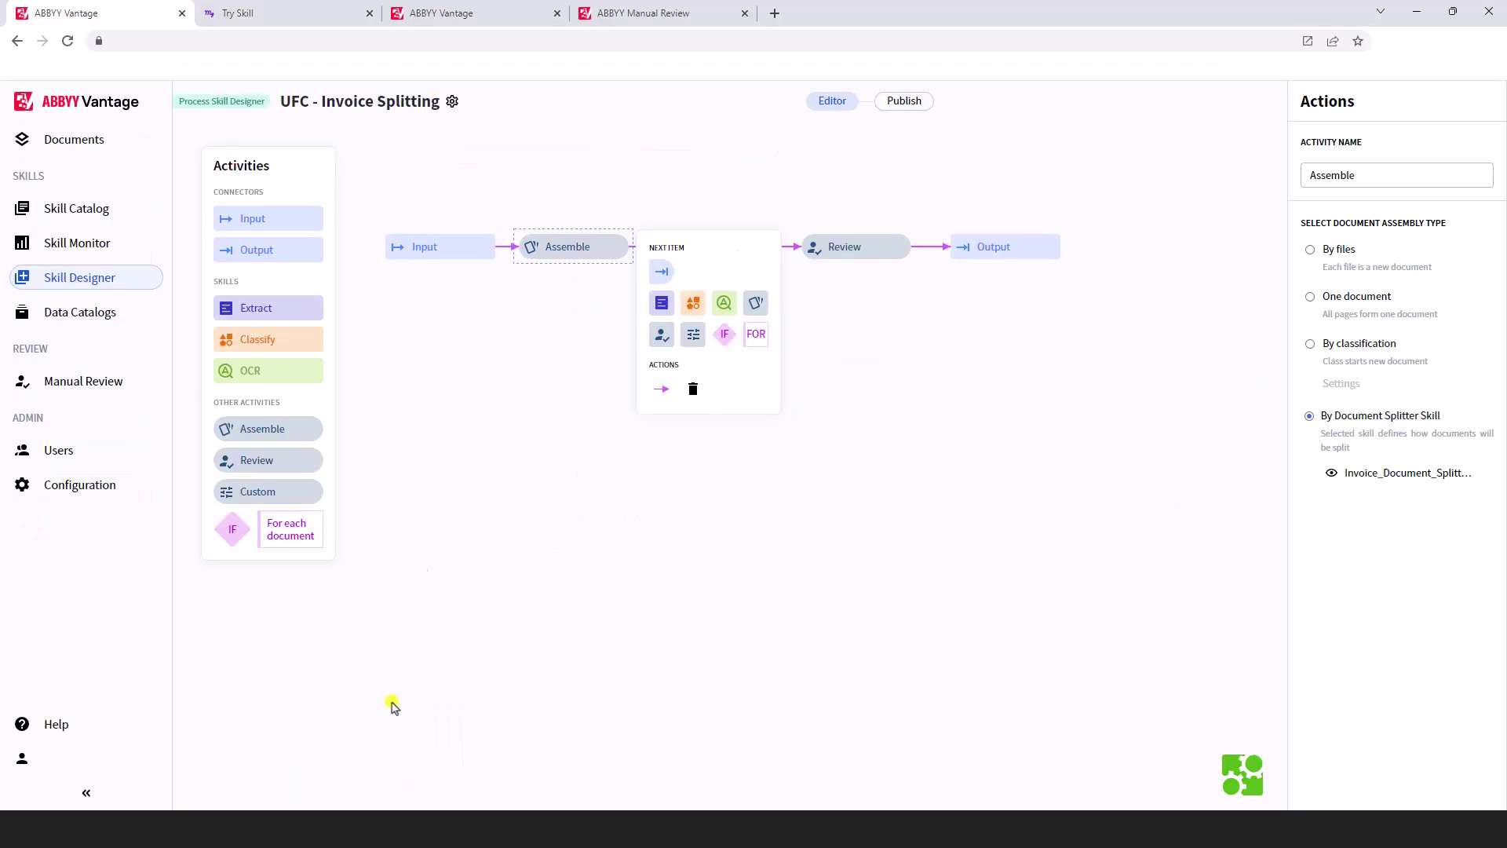
left_click(623, 13)
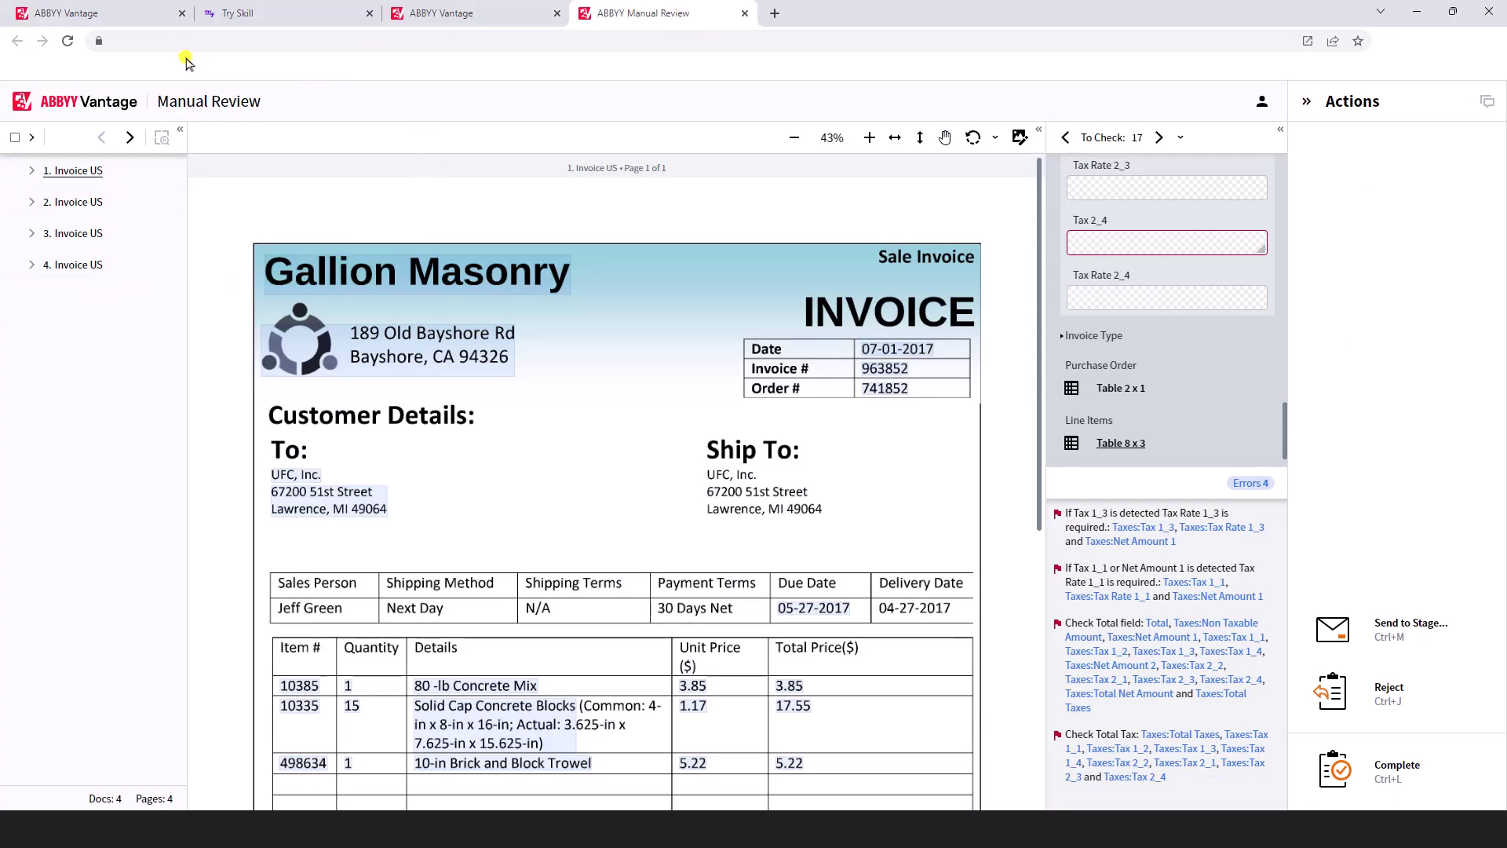
left_click(143, 21)
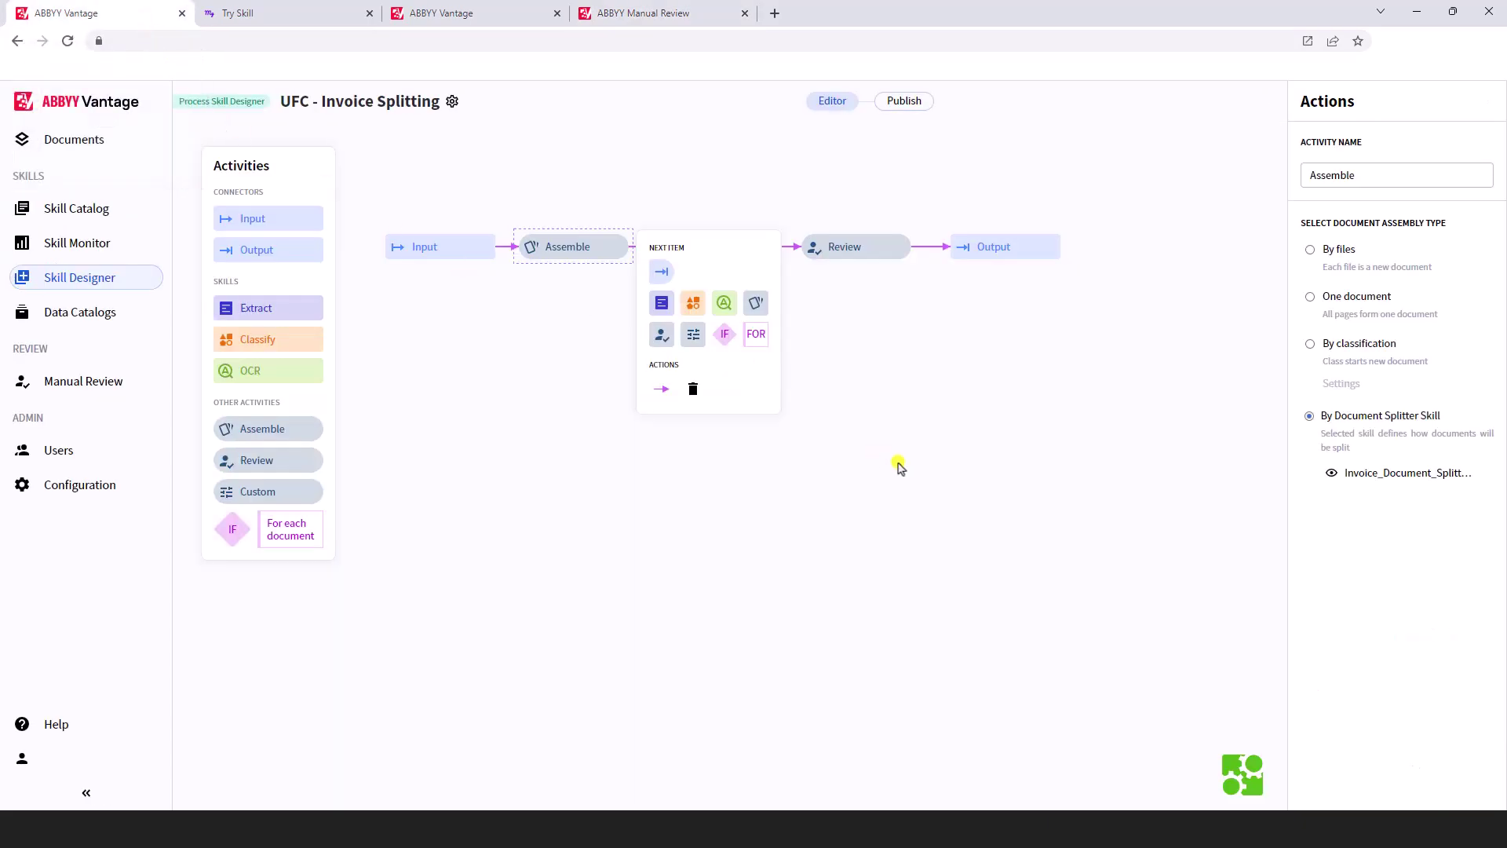